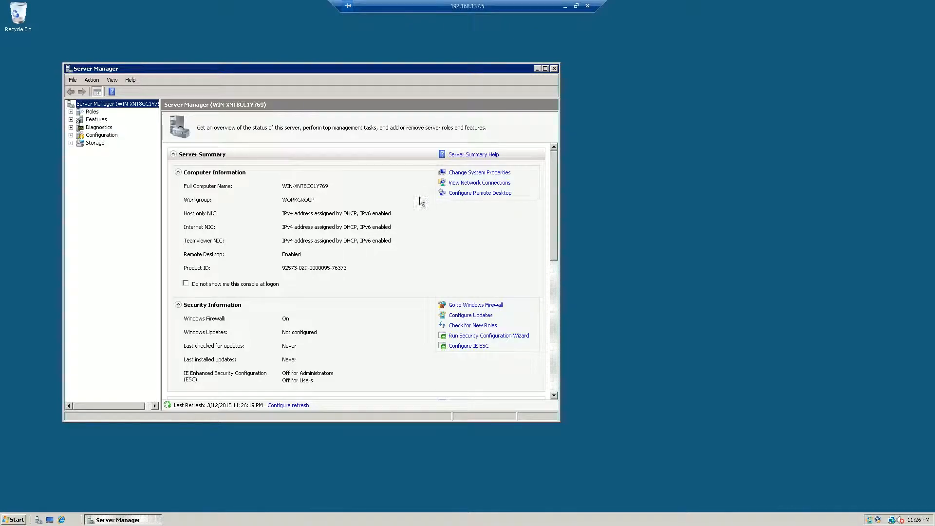
left_click(88, 113)
left_click(466, 172)
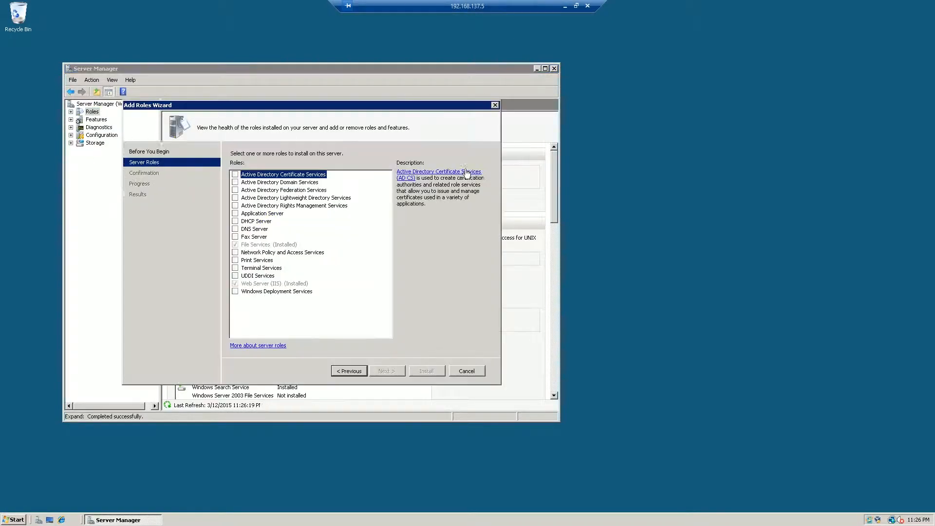
left_click(494, 105)
left_click(343, 251)
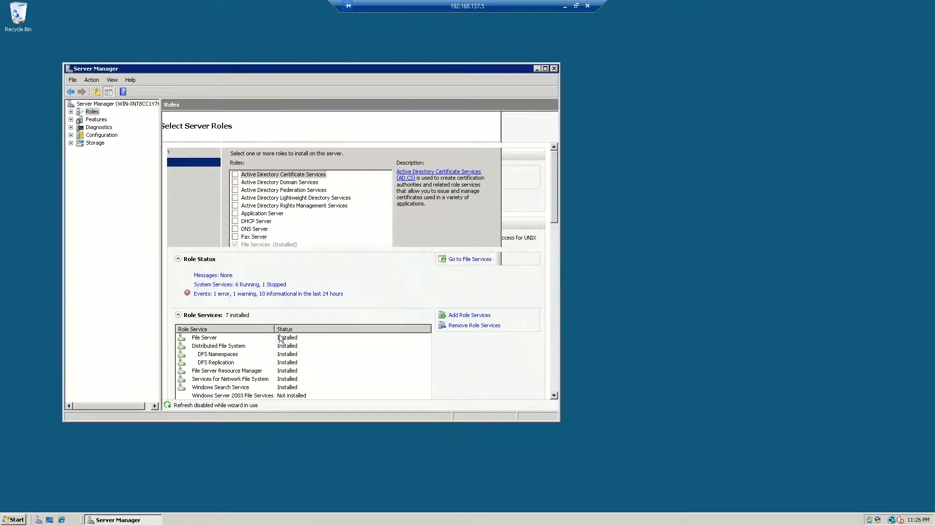
left_click(554, 69)
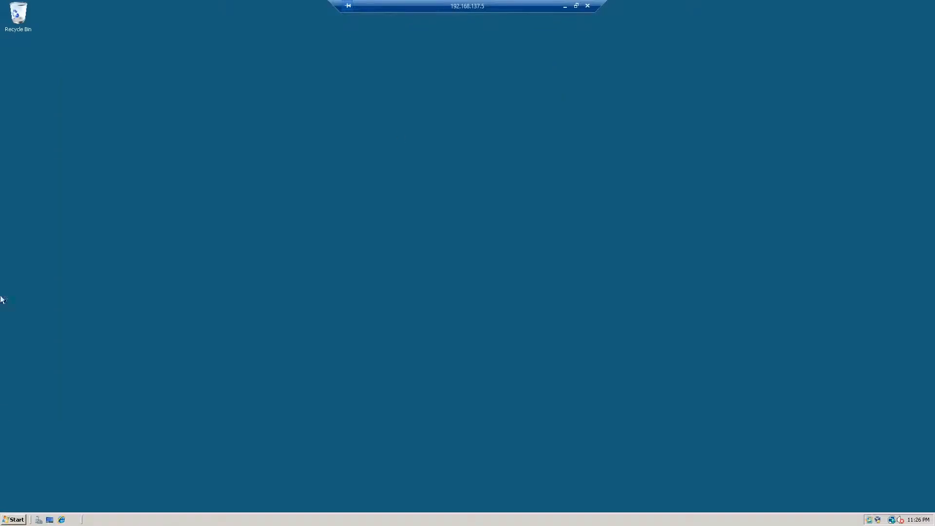
Open Server Manager, start adding a role, and select Terminal Services as the server role to install.
left_click(13, 519)
left_click(63, 299)
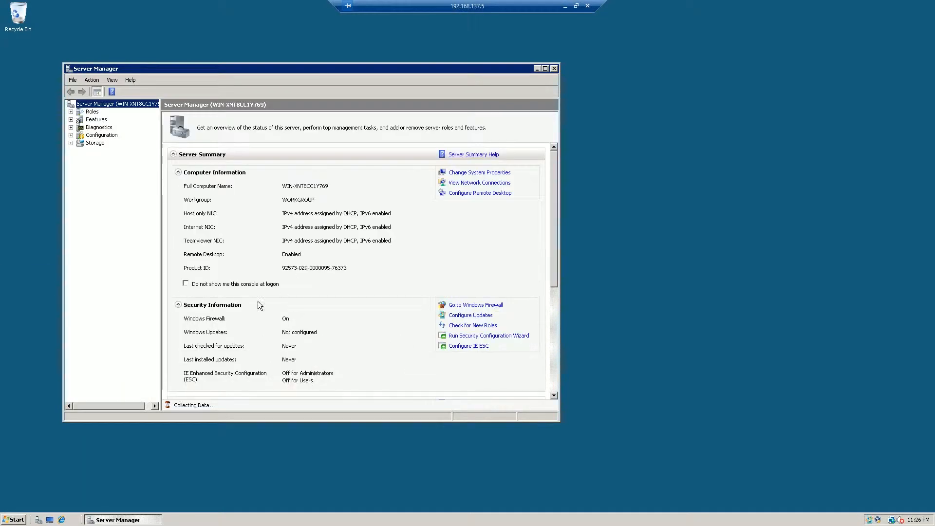
left_click(92, 112)
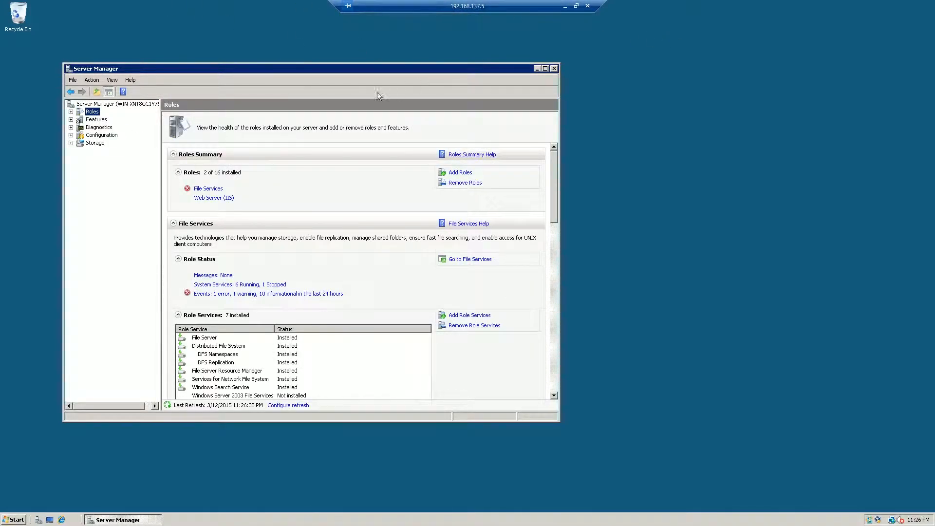
left_click(460, 173)
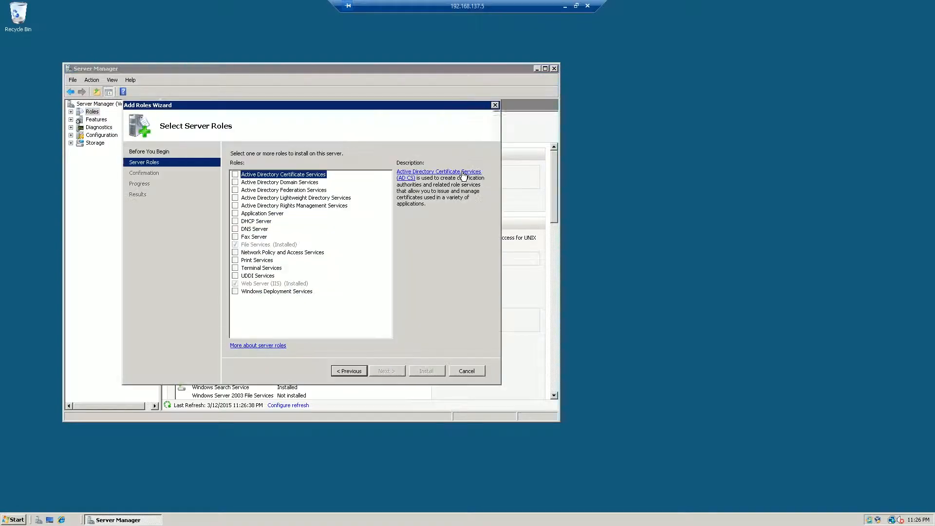
left_click(252, 269)
left_click(235, 269)
left_click(386, 371)
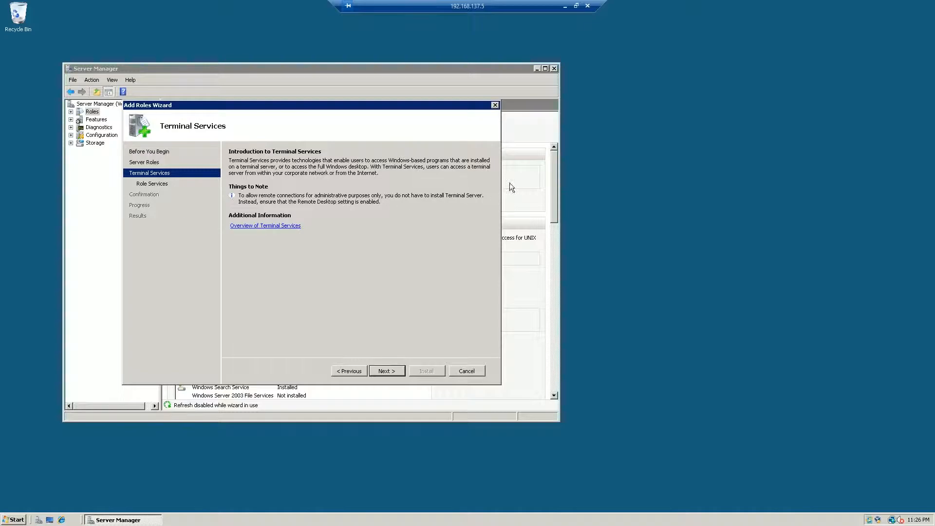
left_click_drag(369, 105, 478, 96)
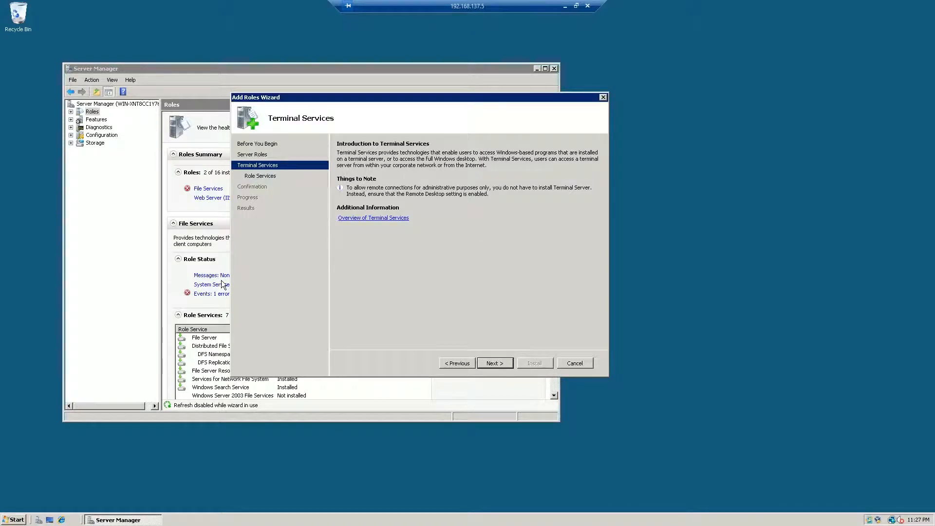
left_click_drag(368, 96, 262, 106)
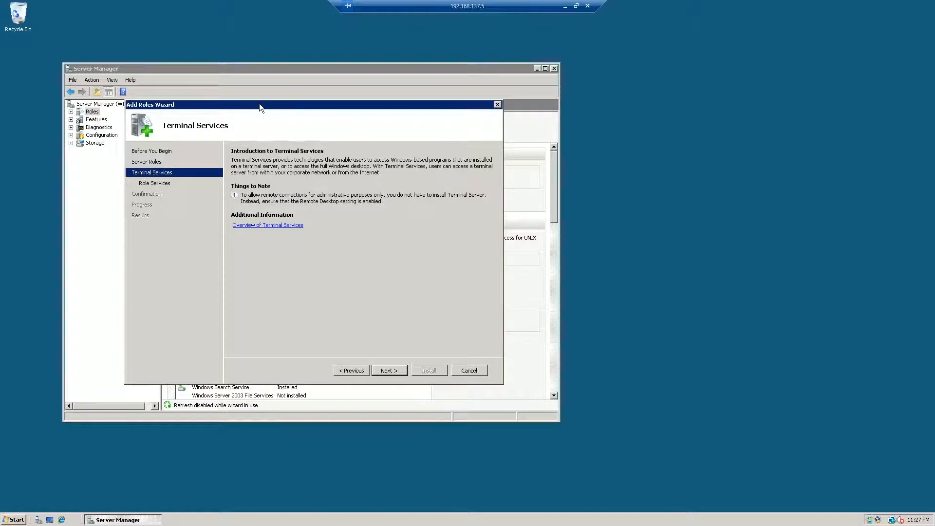
left_click(887, 480)
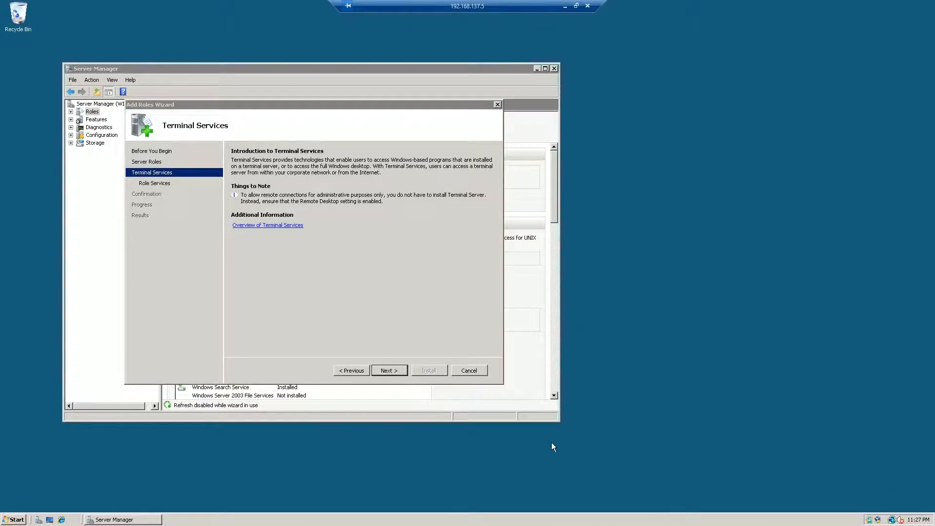
left_click(5, 518)
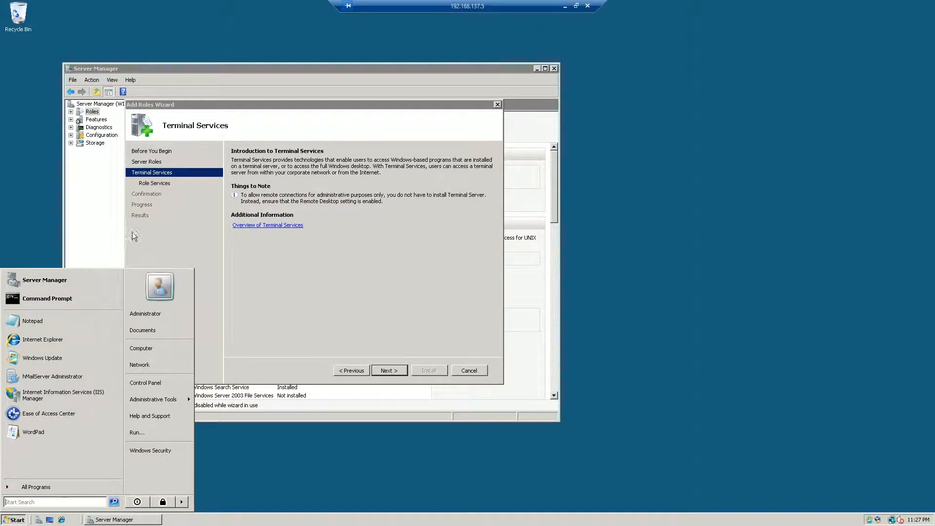
left_click(30, 186)
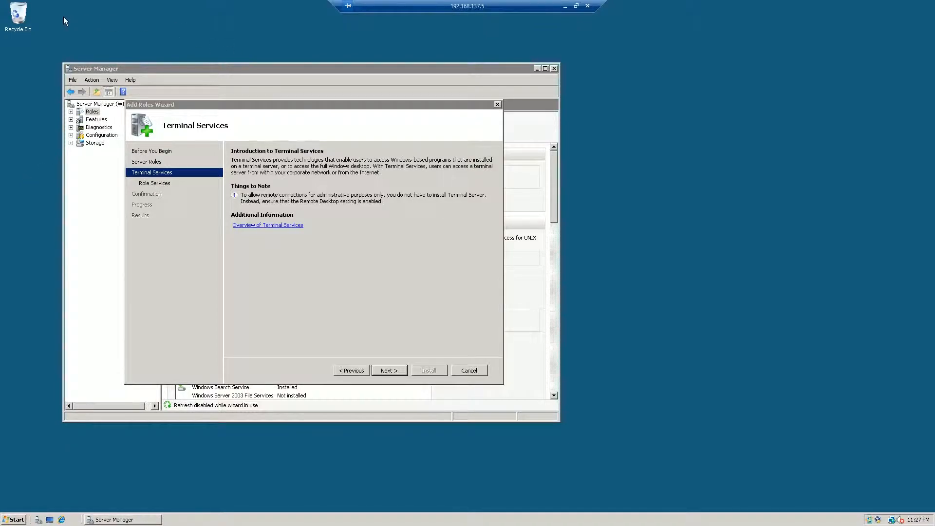
left_click_drag(75, 38, 91, 33)
left_click_drag(595, 45, 50, 445)
left_click_drag(44, 48, 577, 428)
left_click(384, 270)
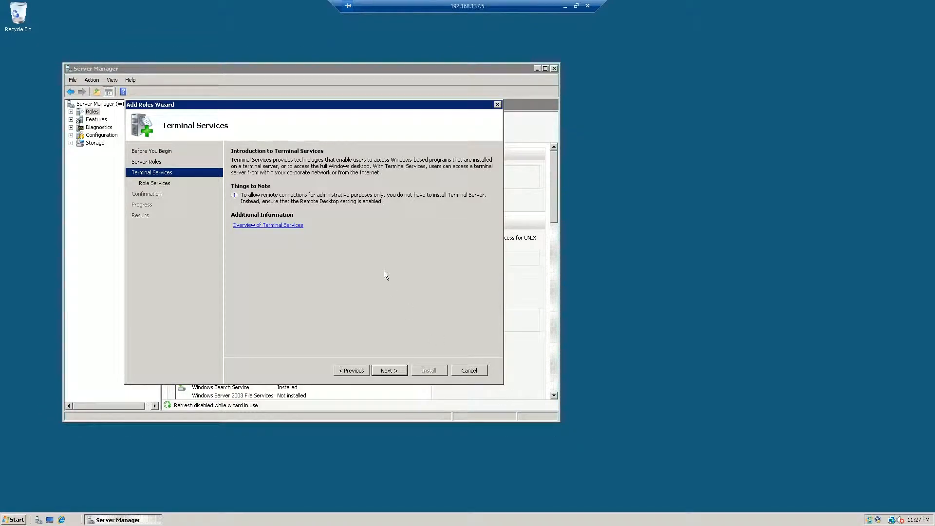
left_click_drag(269, 103, 292, 120)
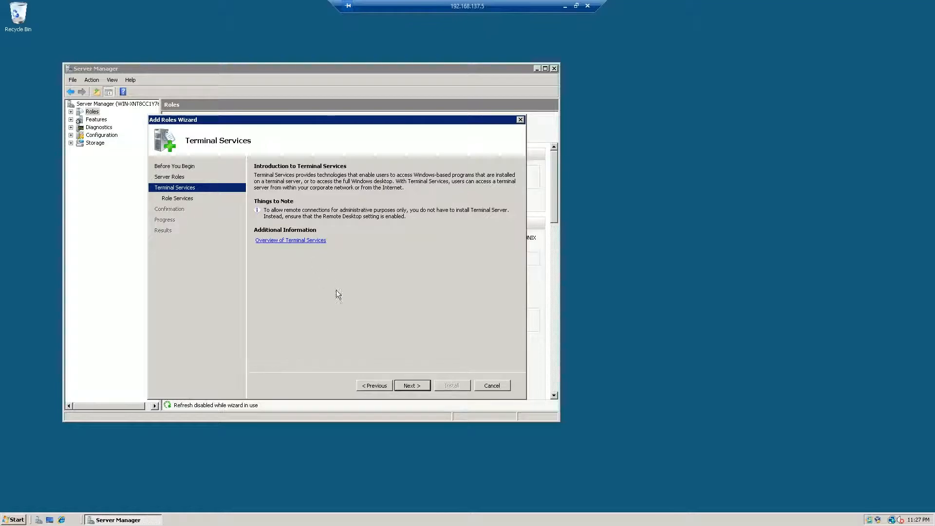
Choose the Terminal Server and TS Licensing role services, reviewing the descriptions of TS Session Broker, TS Gateway and TS Web Access.
left_click(411, 385)
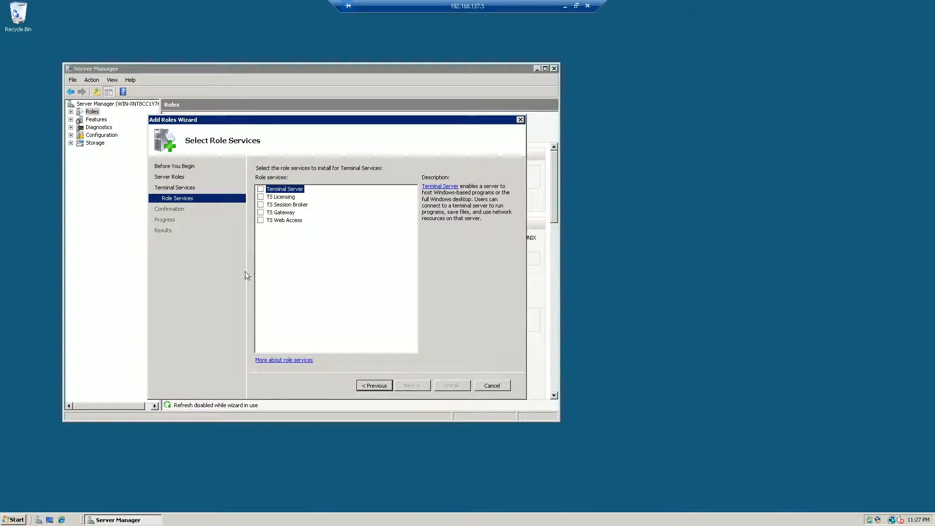
left_click(260, 189)
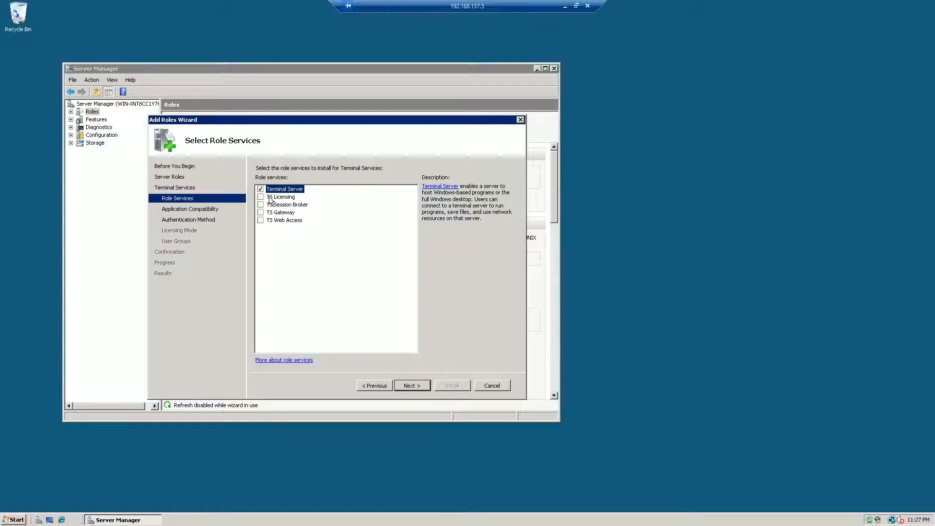
left_click(279, 197)
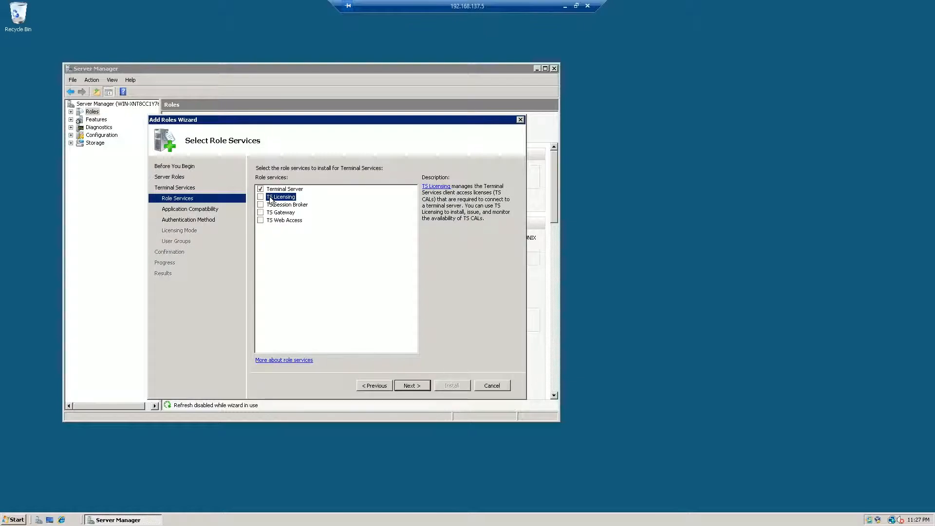
left_click(260, 197)
left_click(260, 206)
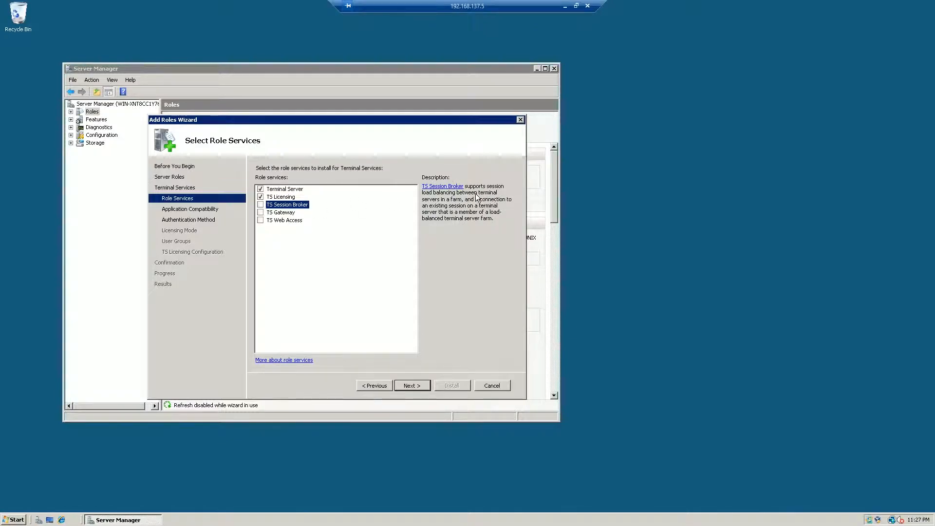
left_click(288, 215)
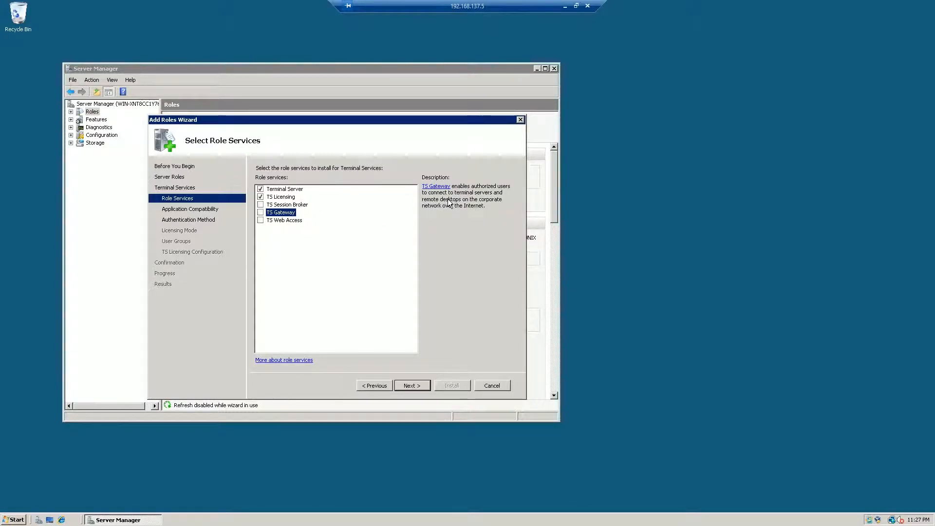
left_click(288, 222)
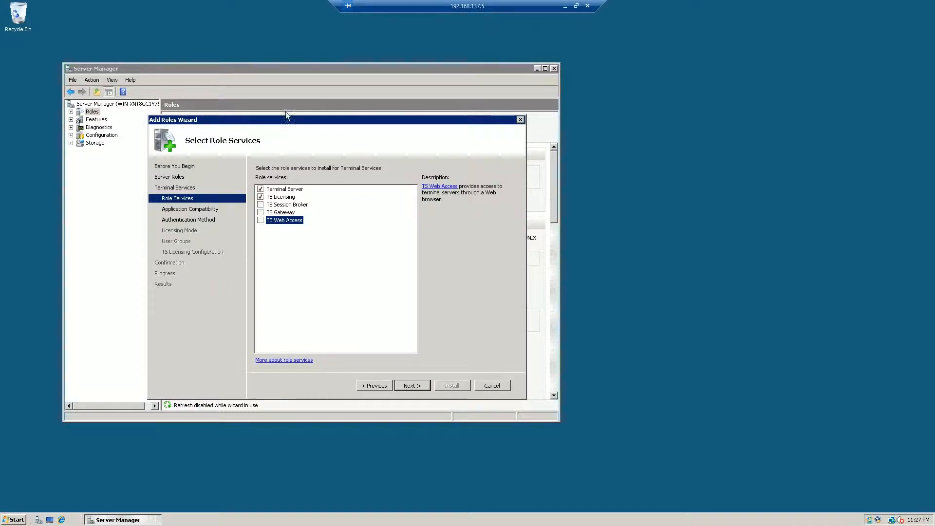
left_click_drag(286, 117, 287, 113)
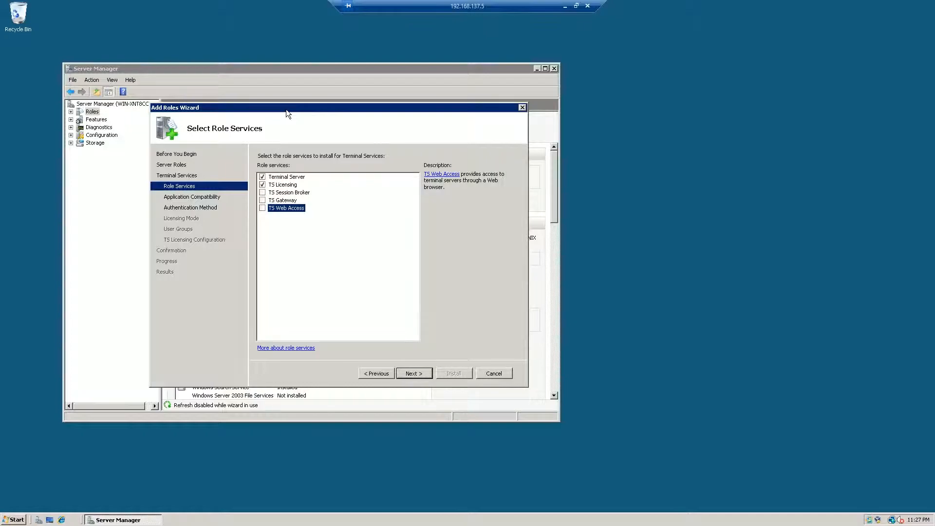
mouse_move(286, 110)
left_mouse_down()
mouse_move(297, 104)
mouse_move(289, 107)
left_mouse_up()
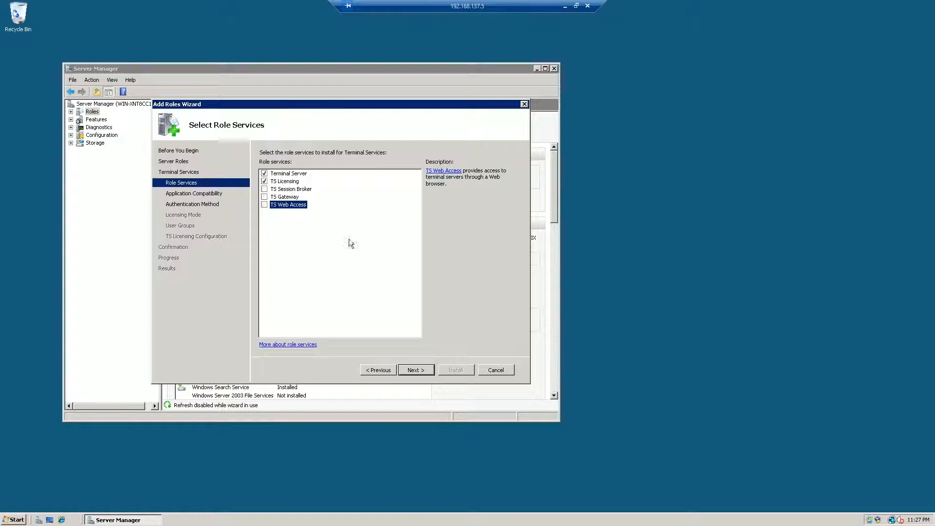
left_click(276, 182)
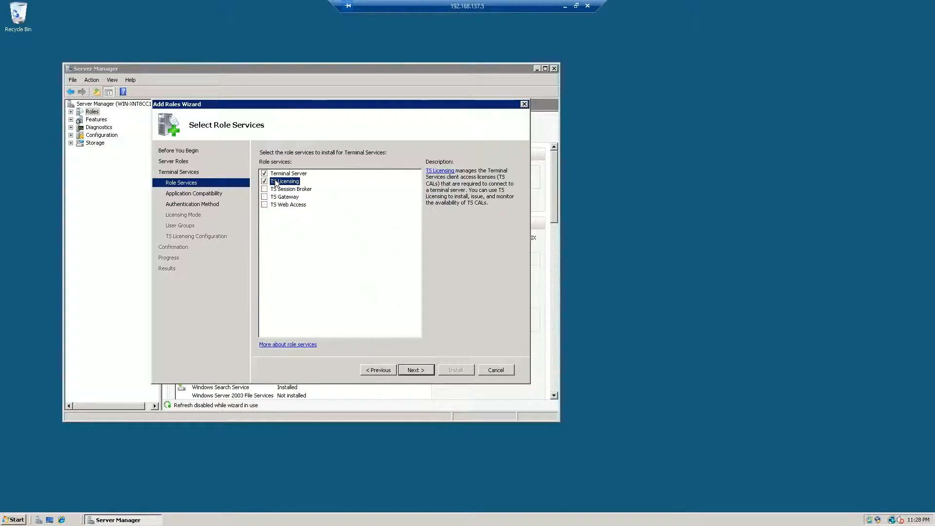
left_click(426, 371)
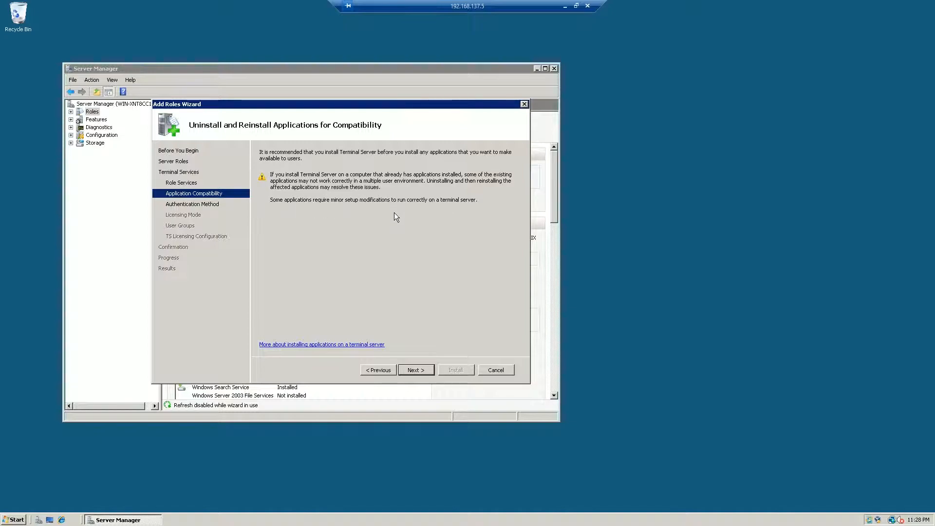
Proceed past the application compatibility notice and set the authentication method to not require Network Level Authentication.
left_click(415, 370)
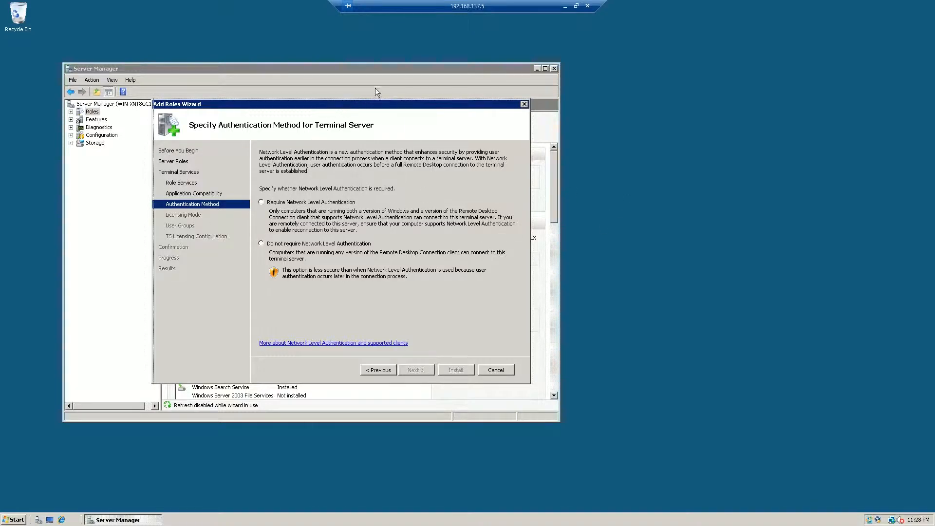
left_click_drag(370, 103, 414, 85)
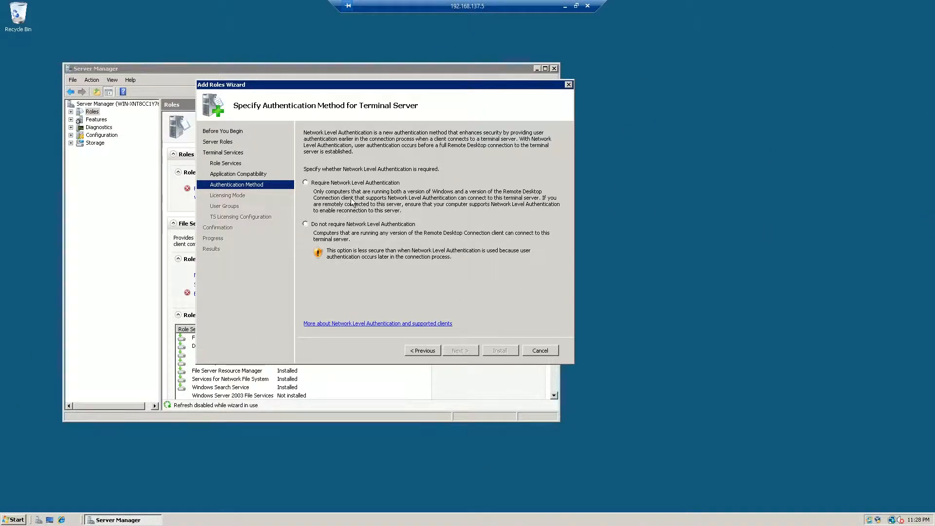
left_click(365, 225)
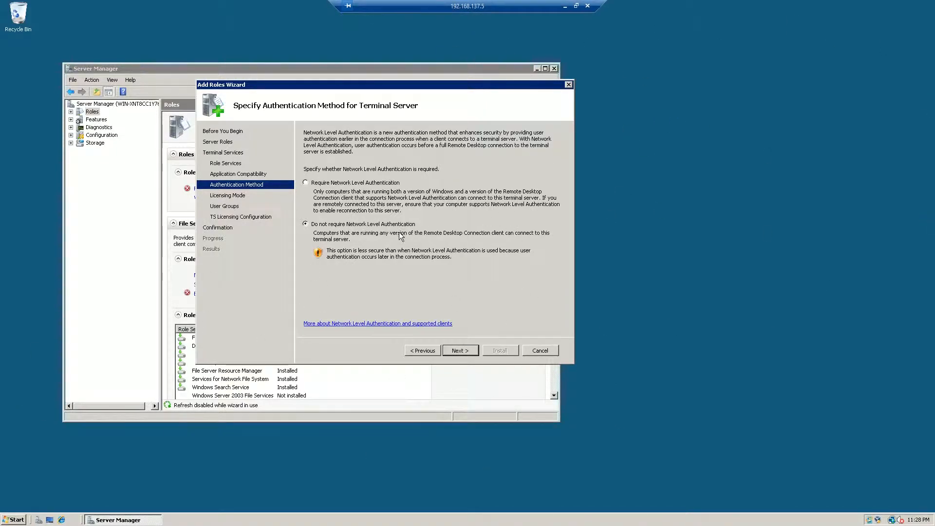
left_click(460, 351)
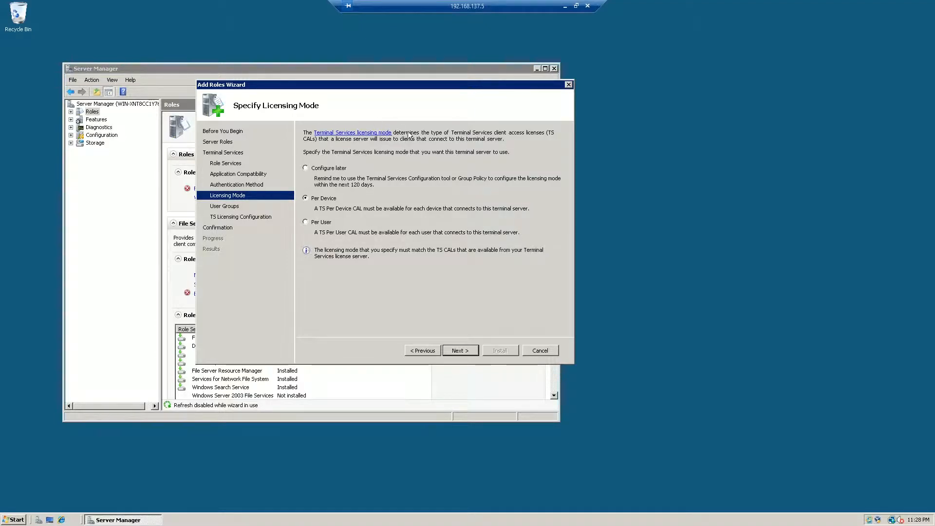
Accept Per Device as the Terminal Services licensing mode and continue to the user group selection.
left_click_drag(541, 84, 875, 80)
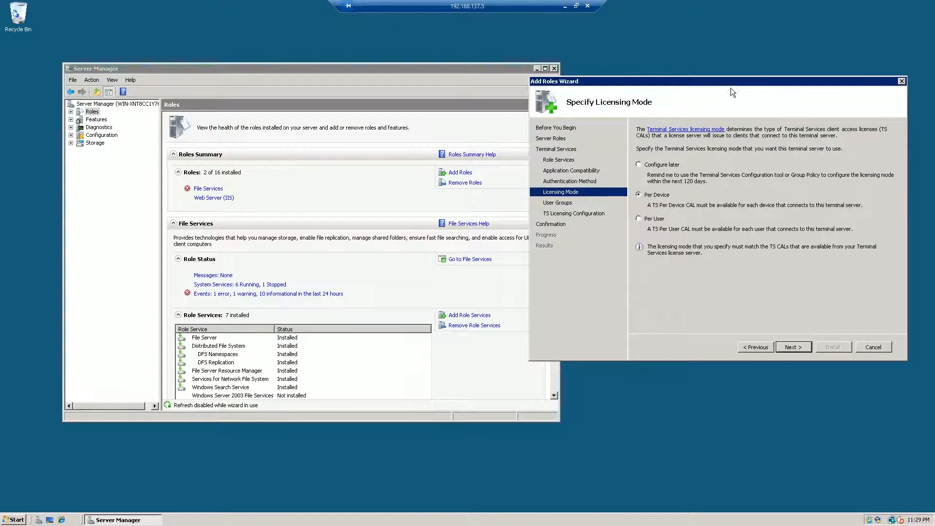
left_click_drag(712, 80, 387, 118)
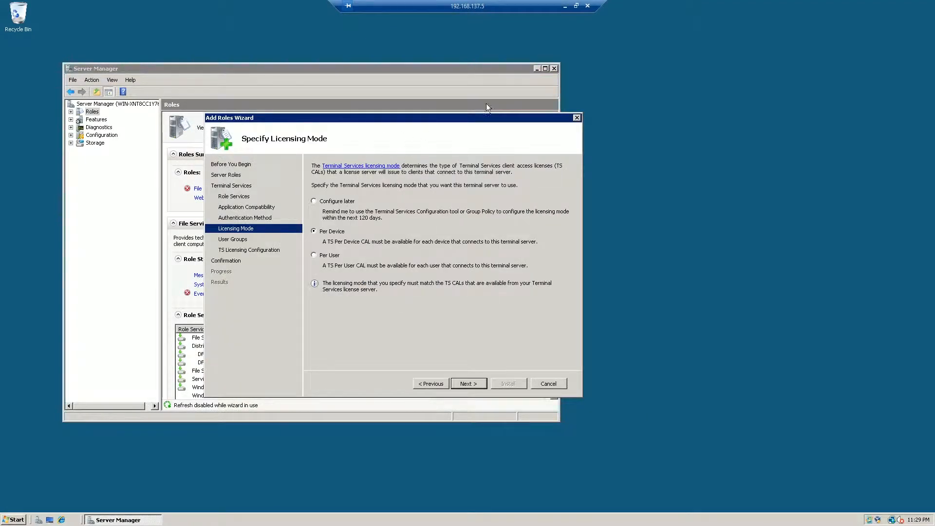
left_click(883, 520)
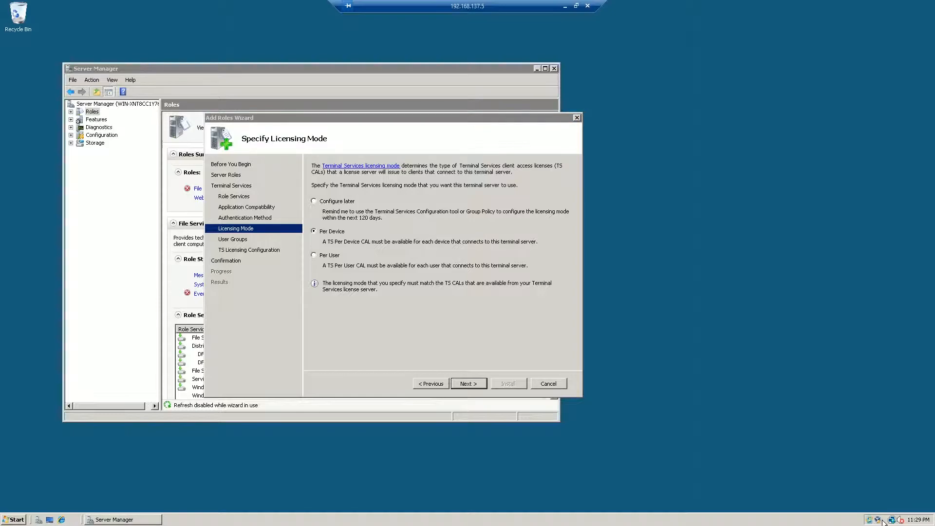
left_click(367, 131)
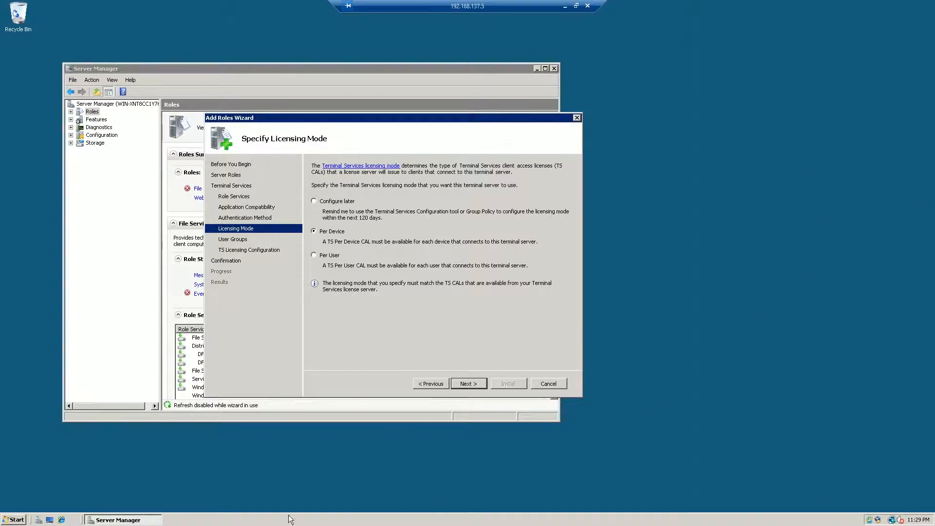
left_click(467, 384)
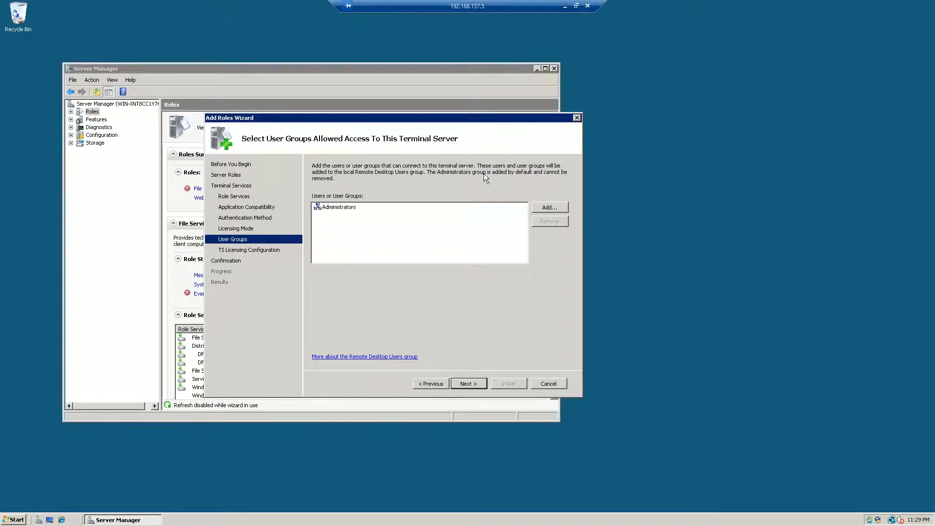
left_click(549, 208)
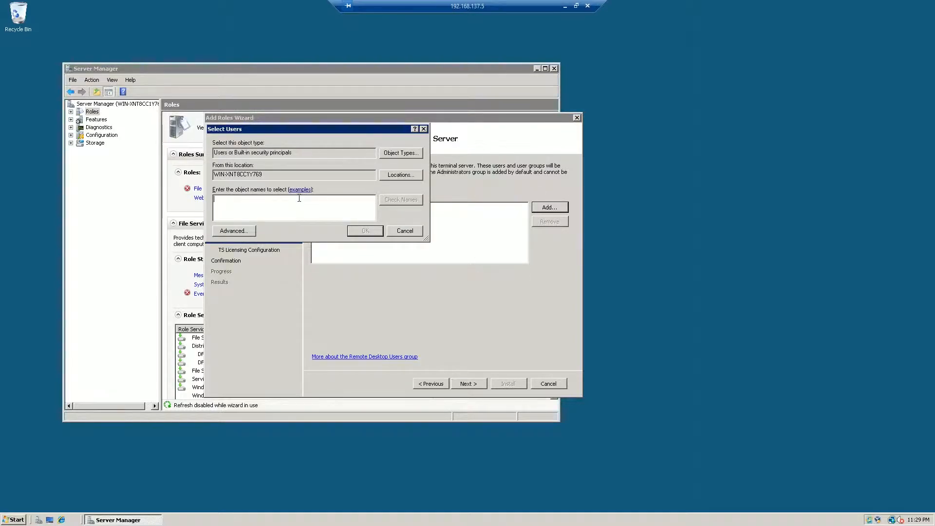
type("Test")
key("BackSpace")
key("BackSpace")
key("BackSpace")
key("BackSpace")
left_click(392, 228)
Create a new user account named MrHighschoolgamers with the Administrator account type through the Control Panel's user account management.
left_click(14, 520)
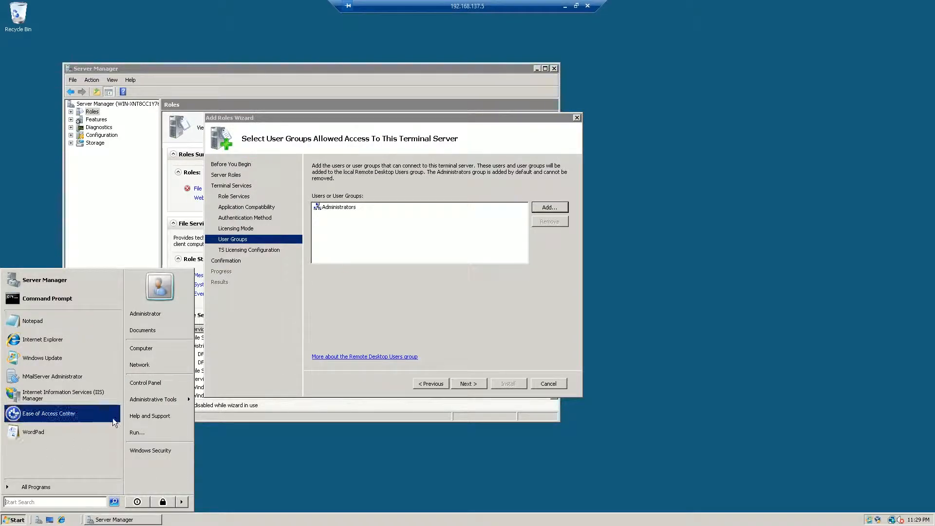
left_click(148, 385)
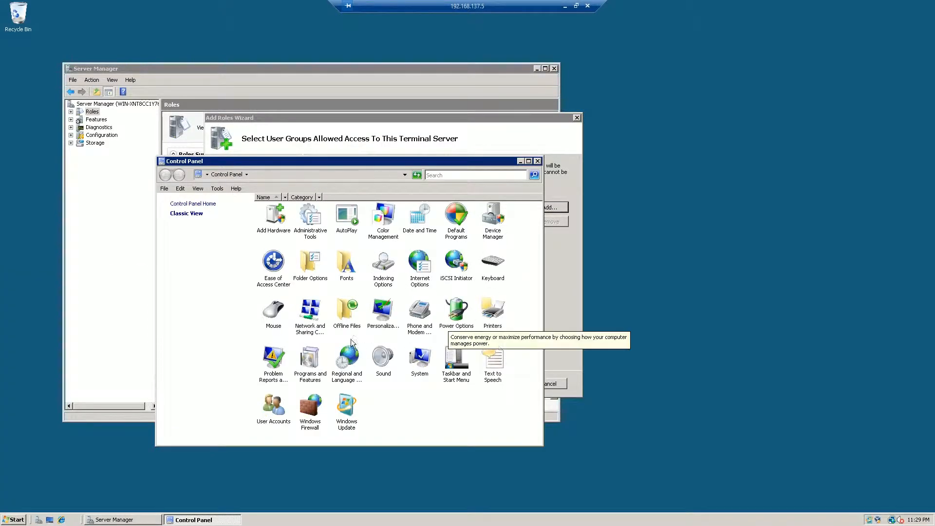
double_click(271, 409)
left_click(304, 267)
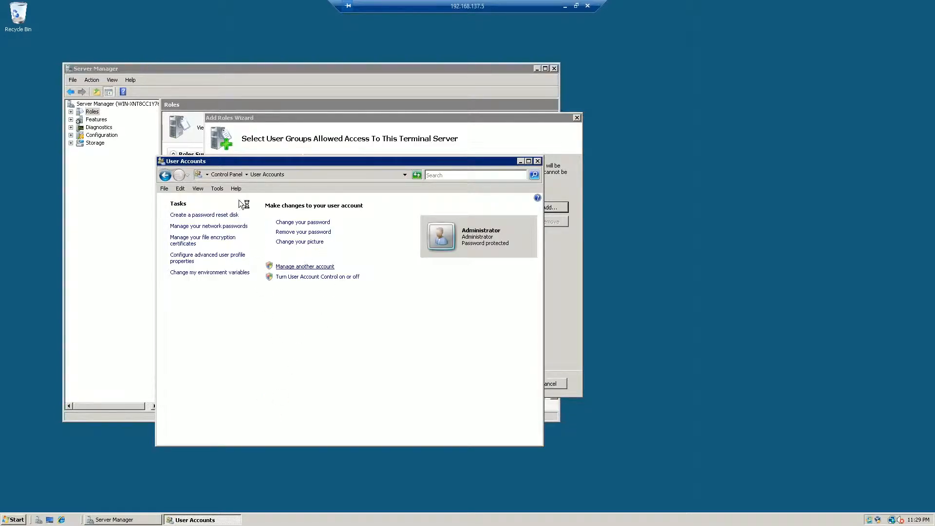
left_click(234, 359)
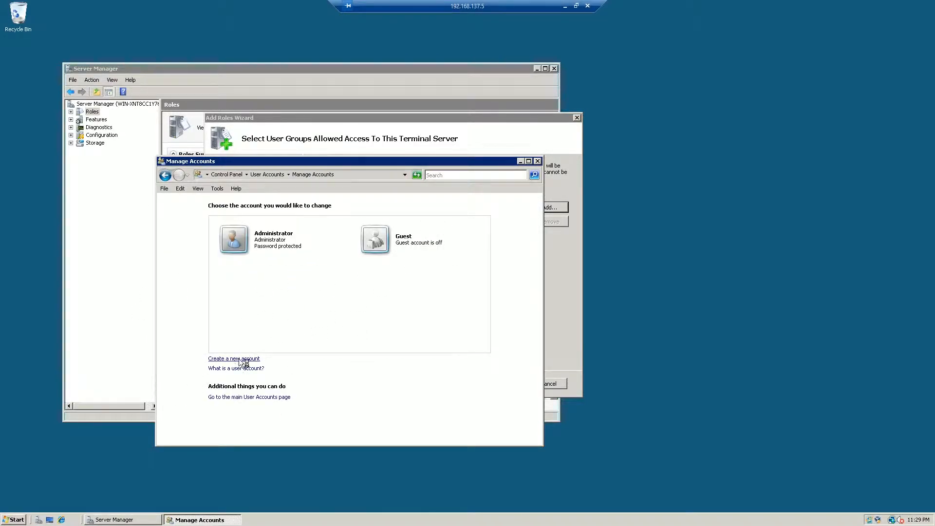
type("Jack")
key("BackSpace")
key("BackSpace")
type("Mr")
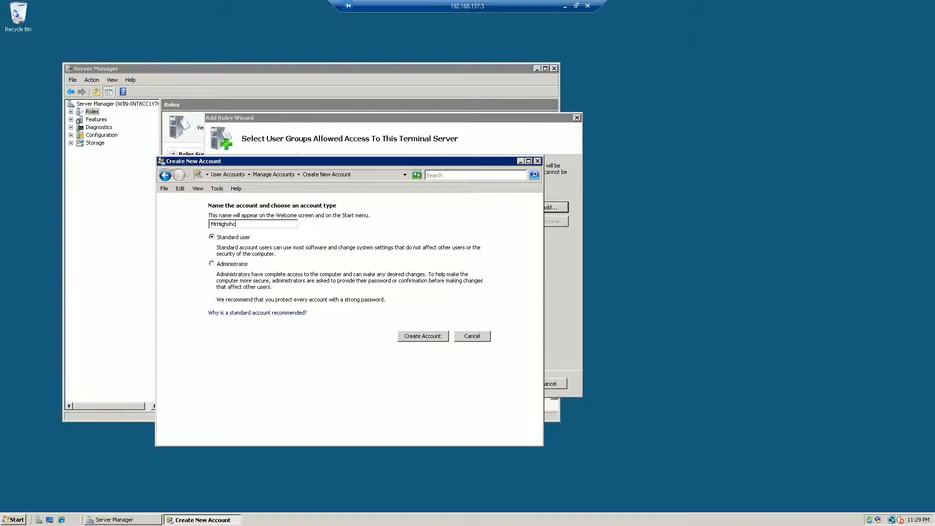
type("Highschoolgamers")
left_click(225, 264)
left_click(426, 338)
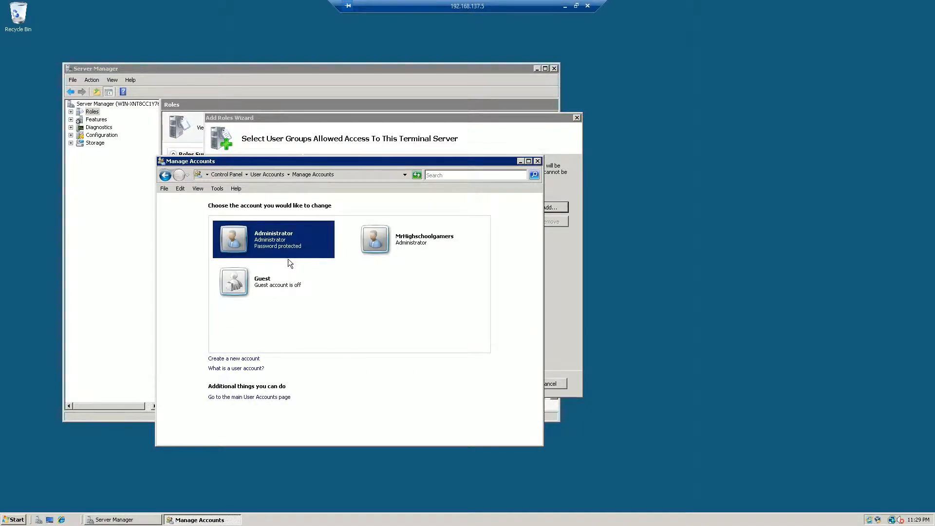
Create a password for the MrHighschoolgamers account, entering and confirming the account password, and close the account management window.
left_click(416, 247)
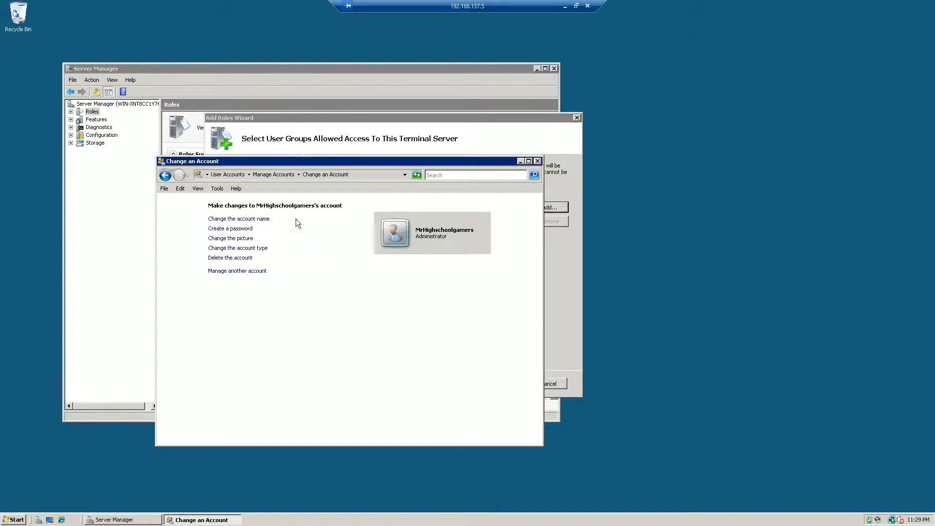
left_click(230, 229)
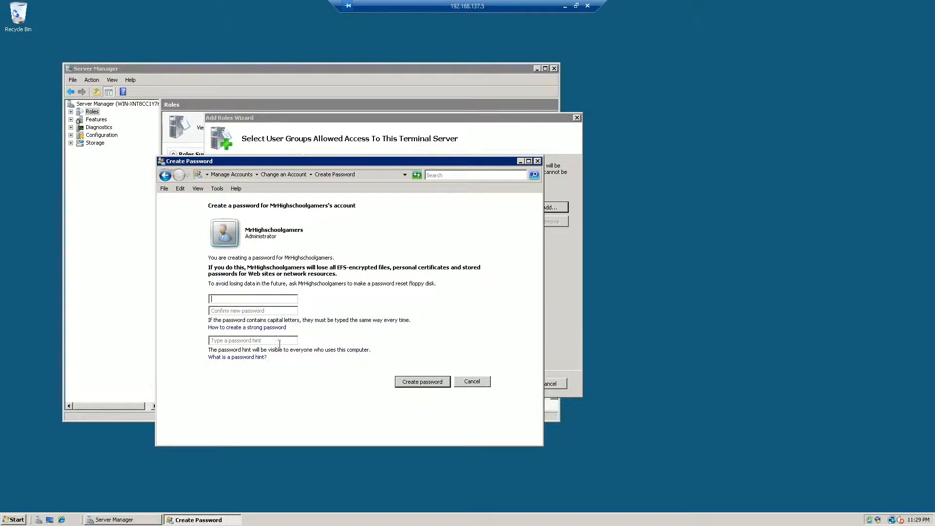
type("•••••")
left_click(421, 382)
left_click(537, 161)
Add the MrHighschoolgamers user to the users and groups allowed access to this terminal server.
left_click(545, 208)
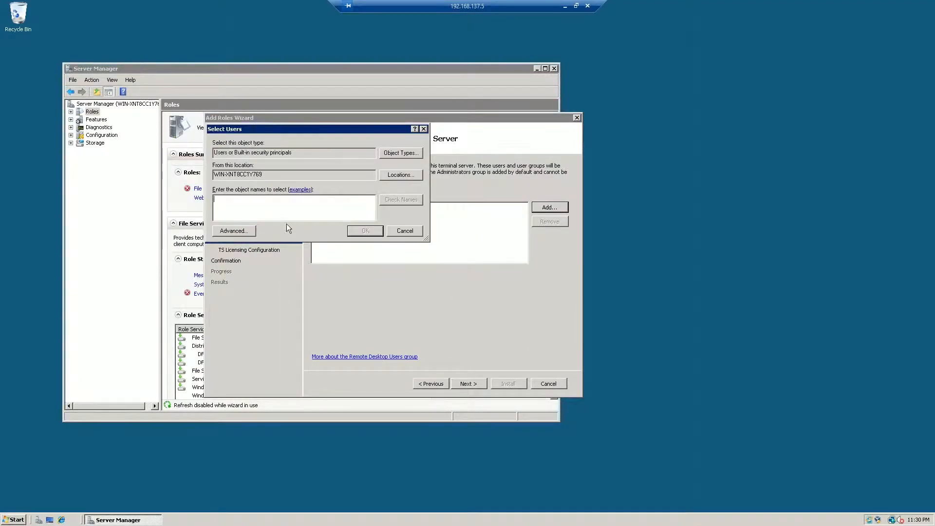
type("MrHighschoolgamer")
key("Return")
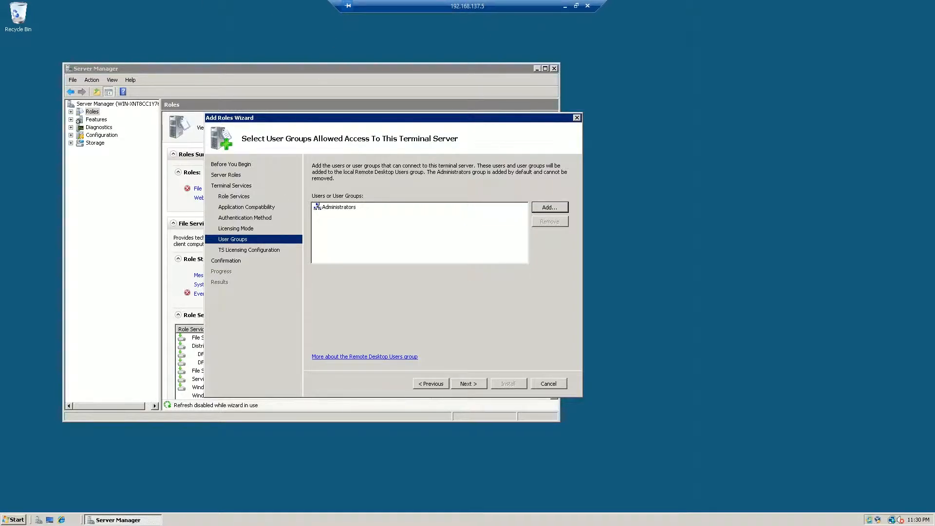
left_click(397, 216)
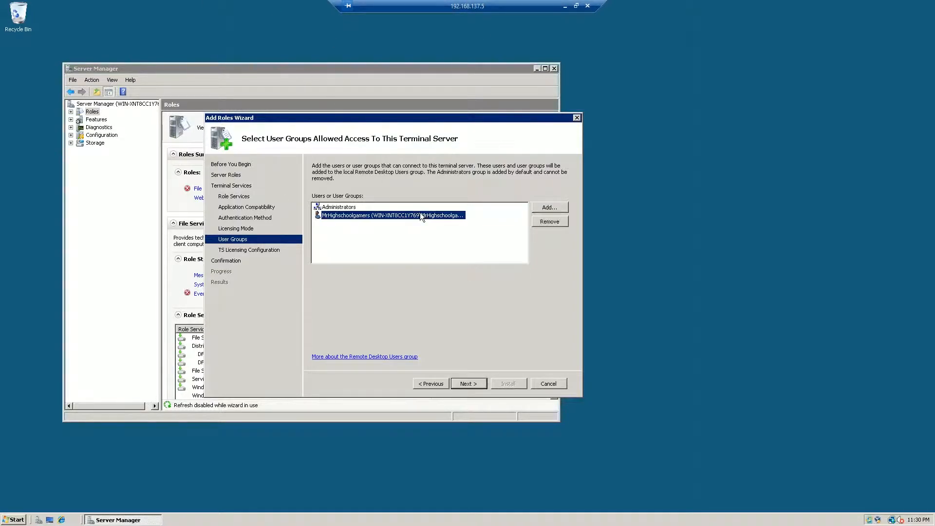
left_click(555, 207)
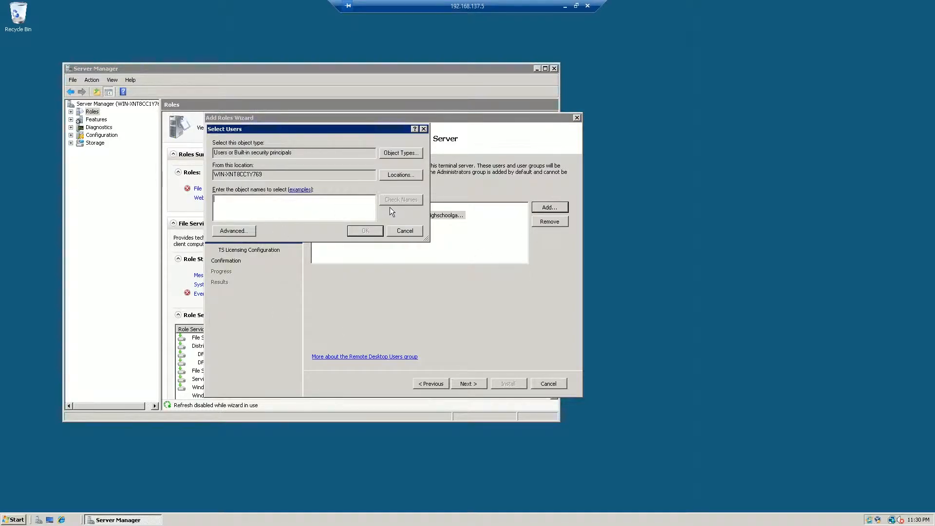
type("Us")
key("BackSpace")
key("BackSpace")
type("Back")
key("BackSpace")
key("BackSpace")
key("BackSpace")
key("BackSpace")
key("BackSpace")
key("BackSpace")
key("BackSpace")
key("BackSpace")
key("BackSpace")
key("BackSpace")
key("BackSpace")
key("BackSpace")
left_click(401, 235)
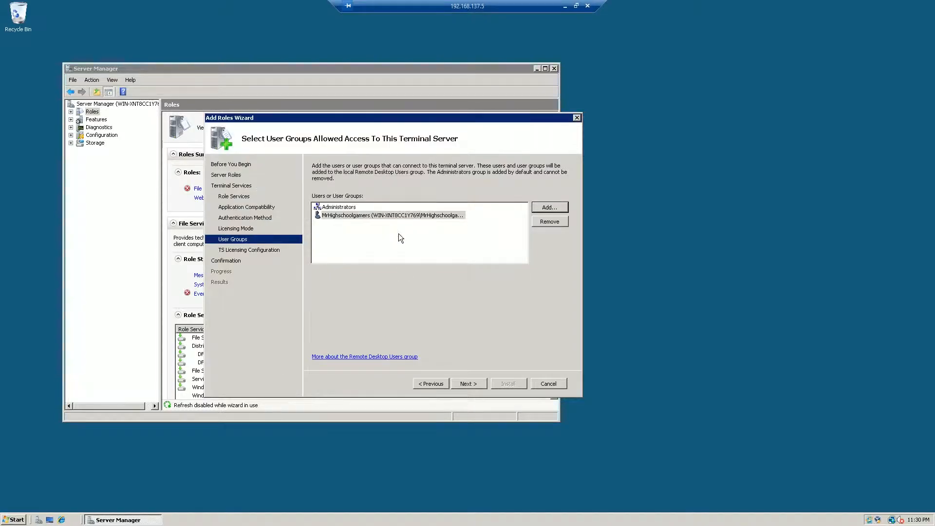
Accept the This workgroup discovery scope and default database location for TS Licensing, and install the Terminal Services role.
left_click(463, 383)
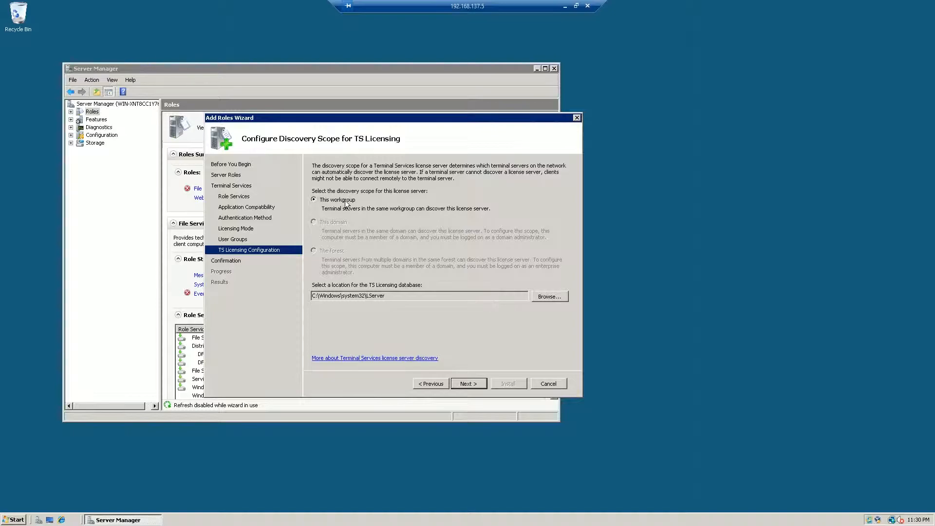
left_click(464, 385)
left_click(514, 383)
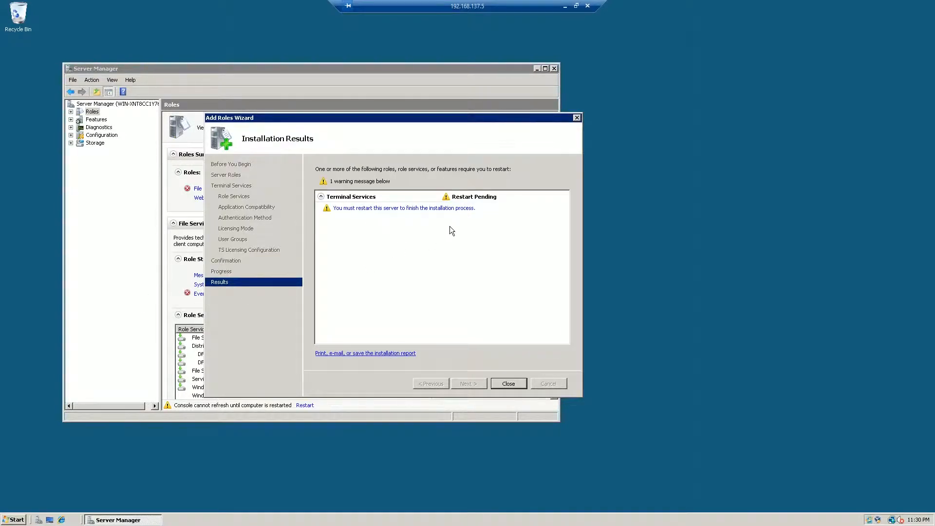
Restart the server to finish the role installation and log back on as Administrator with the account password.
left_click(509, 383)
left_click(423, 272)
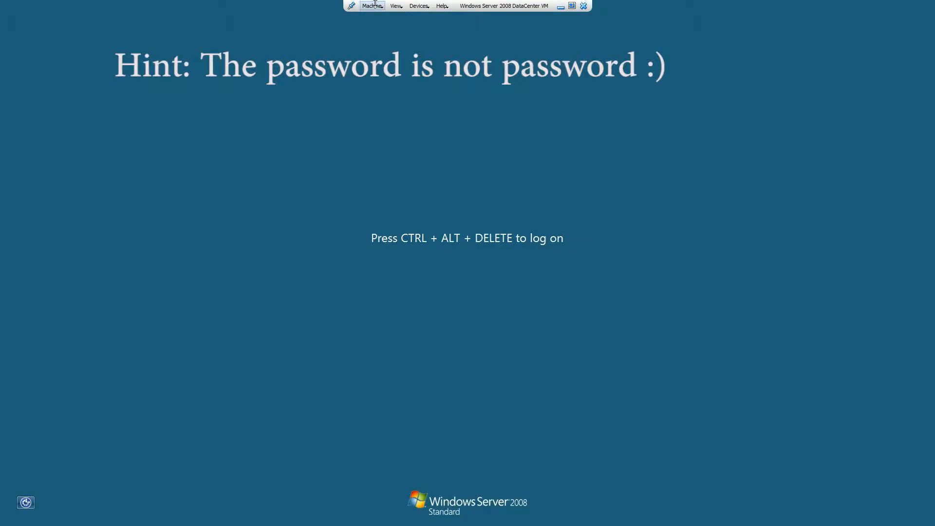
left_click(373, 6)
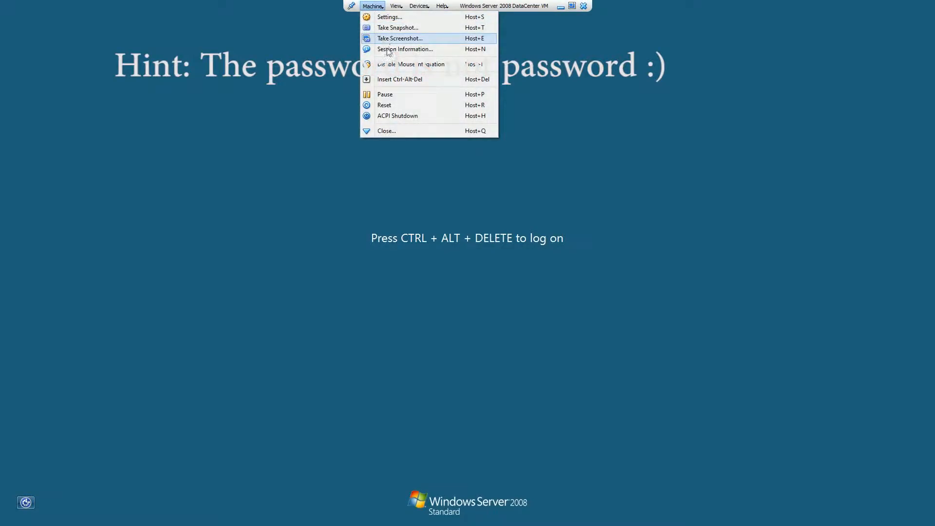
left_click(399, 81)
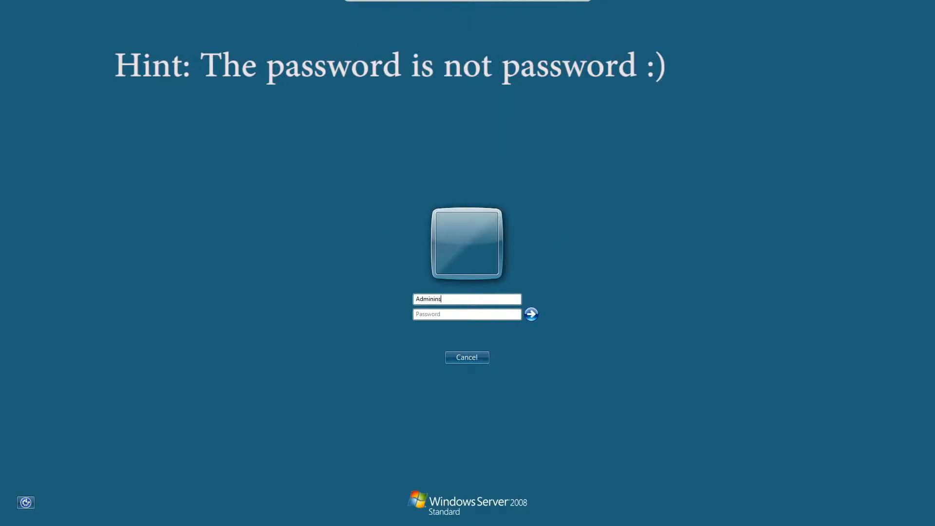
type("Administra")
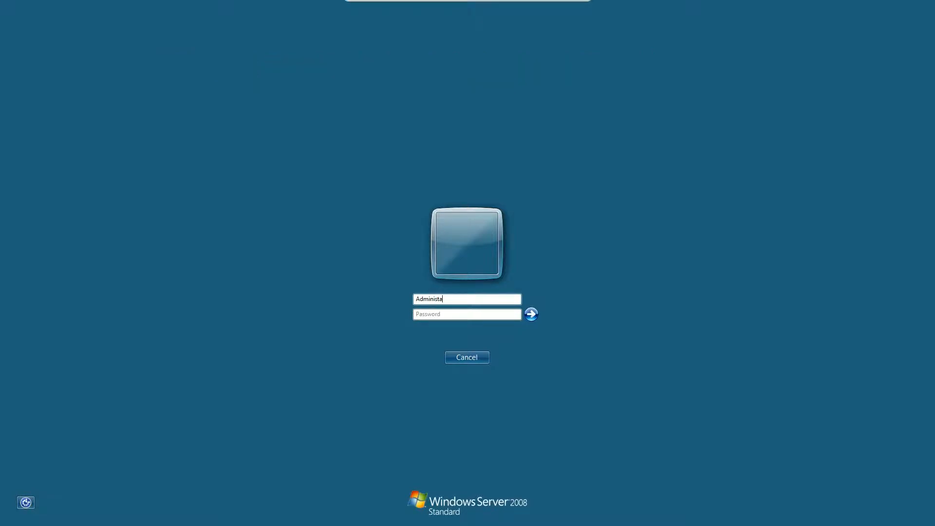
type("tor")
key("Tab")
type("***********")
key("Return")
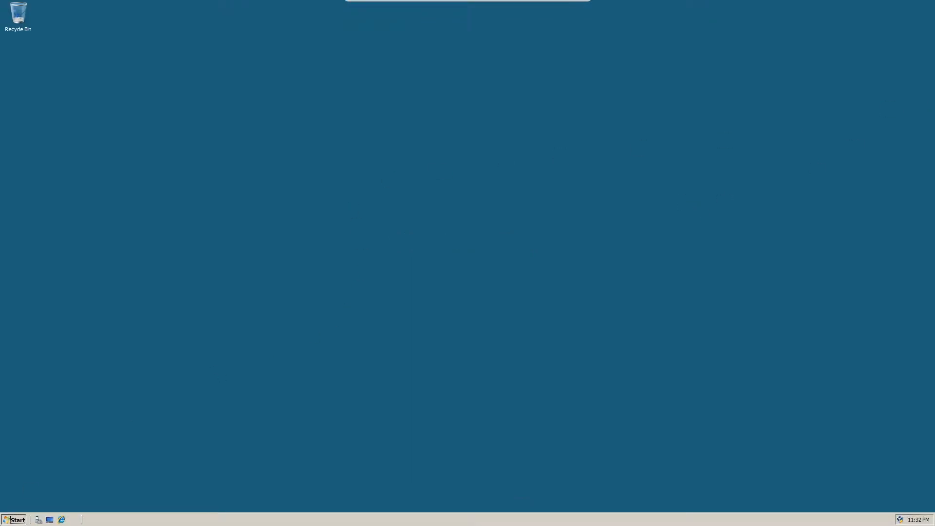
Open Terminal Services Manager from the Terminal Services administrative tools, dismiss its console session notice, and maximize the window.
key("super")
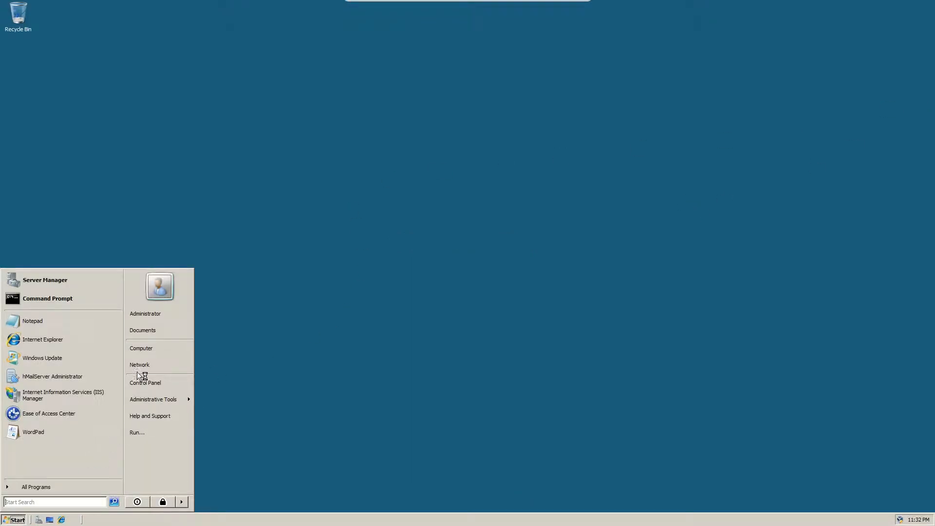
left_click(51, 488)
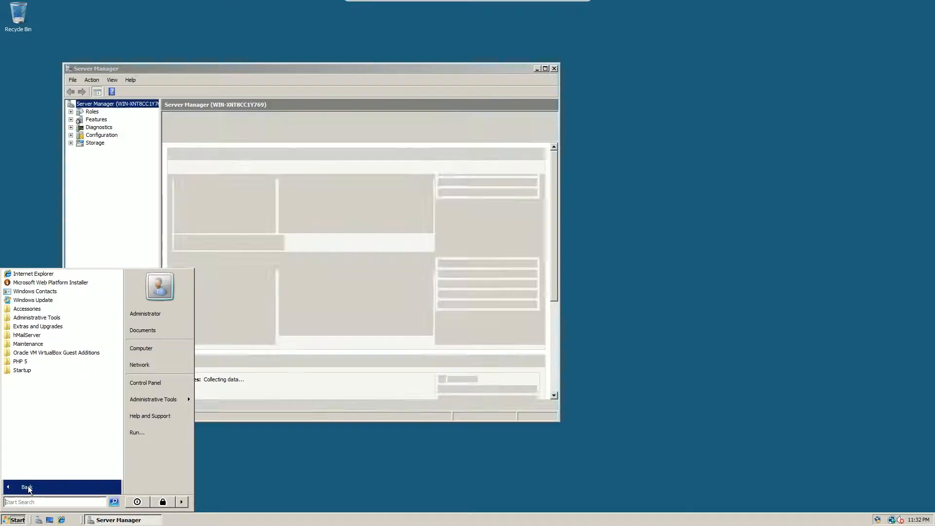
left_click(28, 487)
left_click(28, 487)
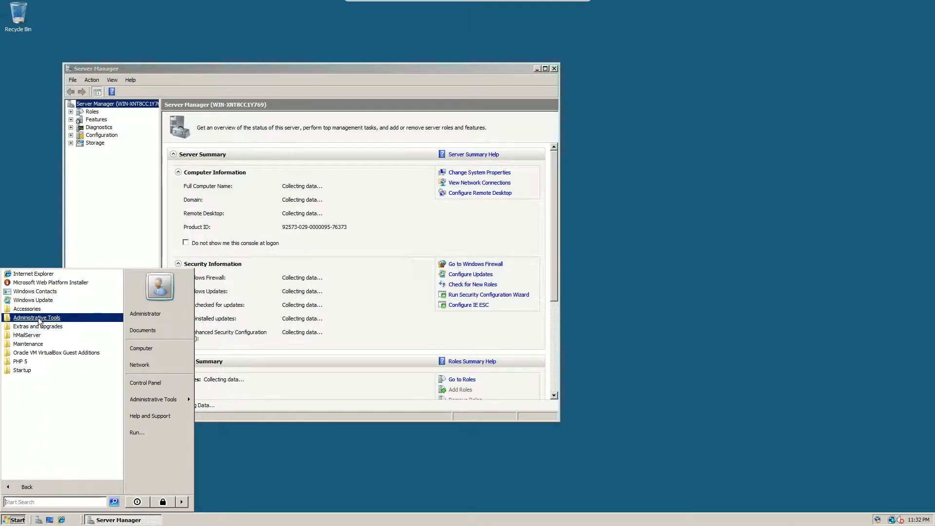
left_click(39, 319)
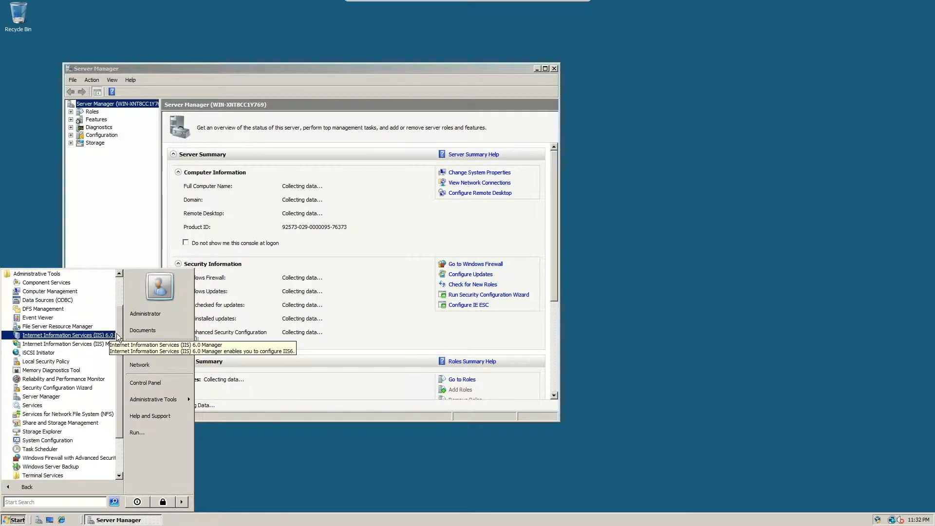
scroll(117, 334, "down", 3)
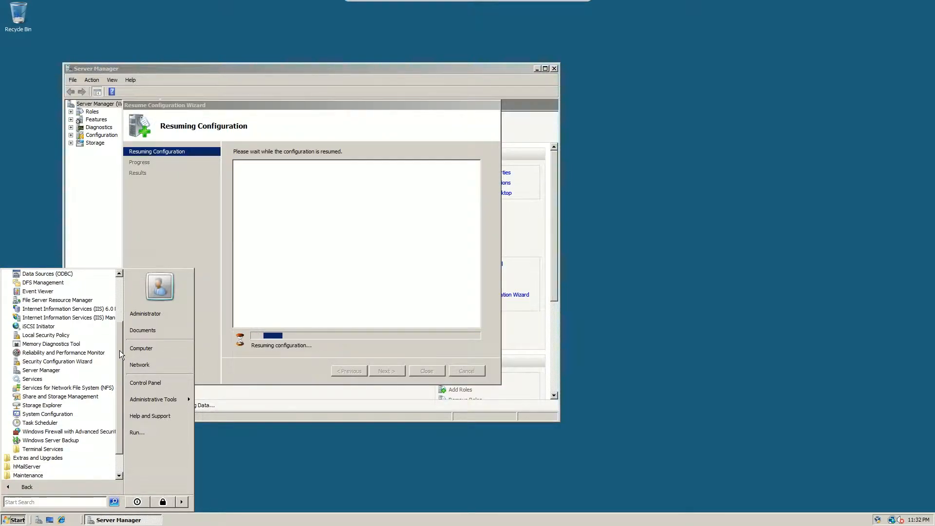
left_click(49, 449)
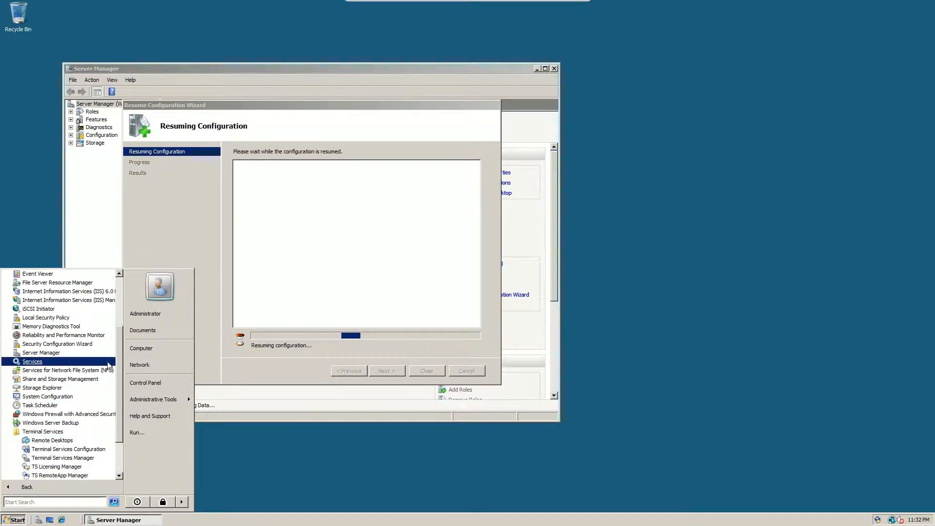
scroll(87, 399, "down", 2)
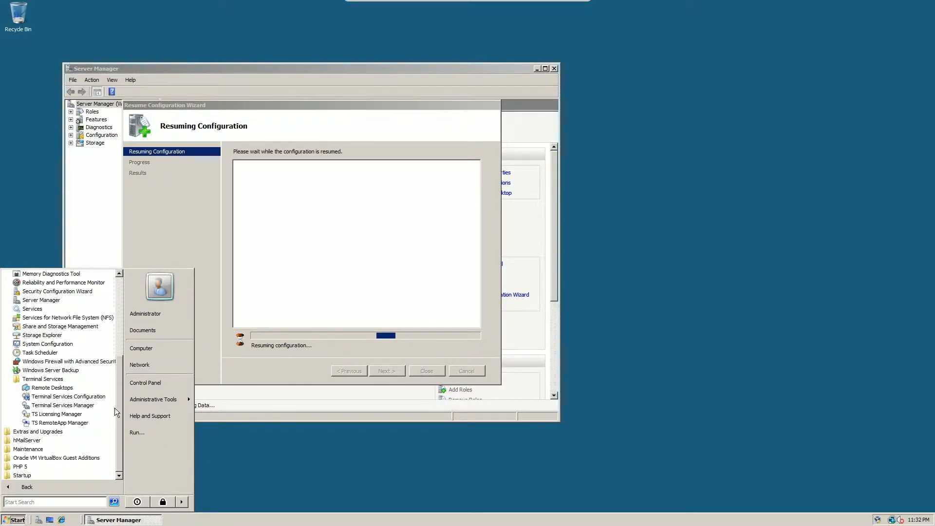
left_click(84, 413)
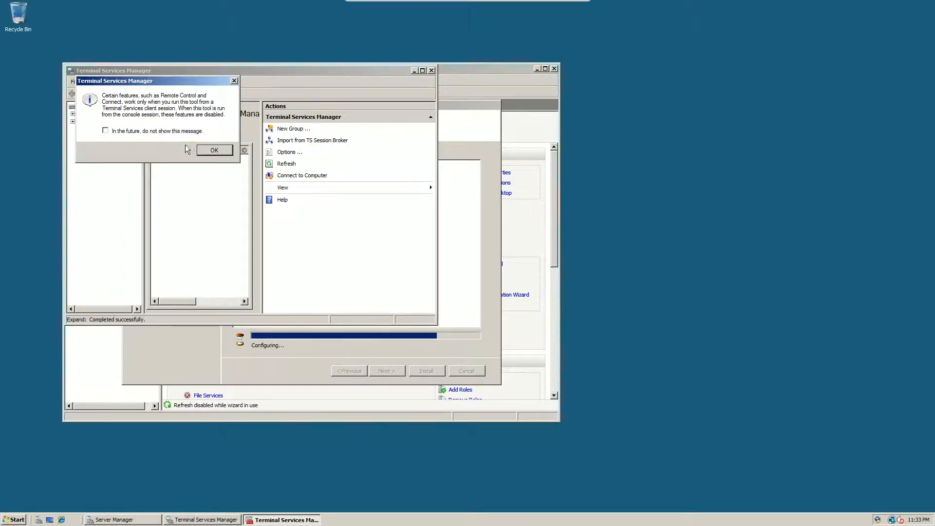
left_click(214, 151)
left_click(422, 70)
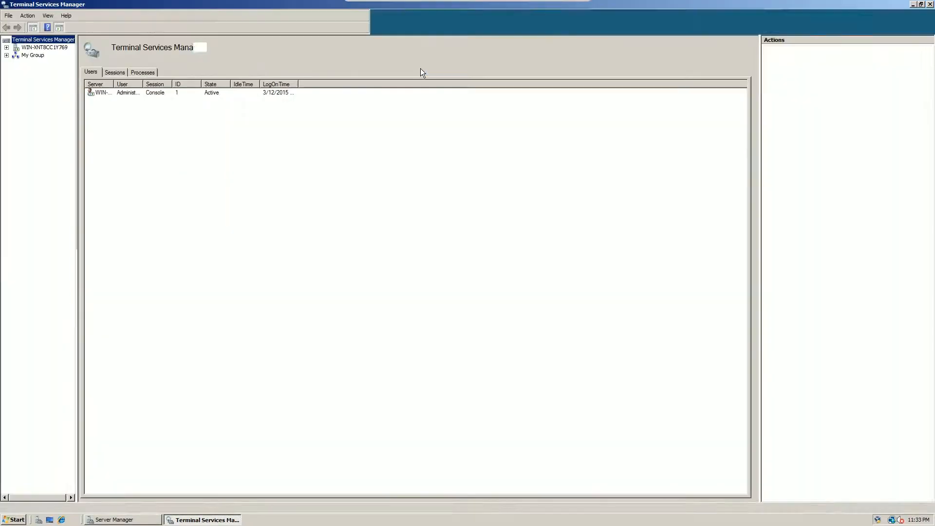
Examine the connected user's session with the Server column widened, and browse My Group and the local server in Terminal Services Manager.
left_click(114, 93)
left_click_drag(114, 83, 216, 85)
left_click(247, 92)
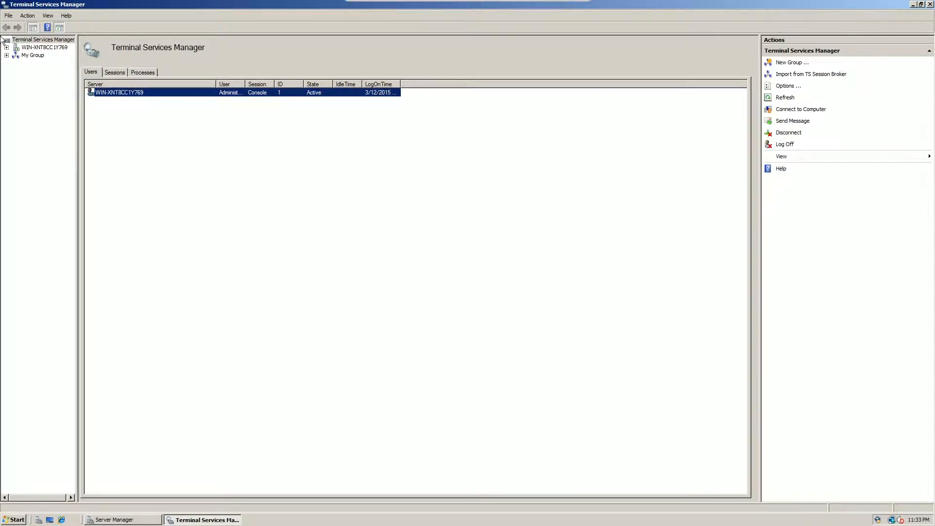
left_click(10, 56)
left_click(28, 54)
left_click(30, 48)
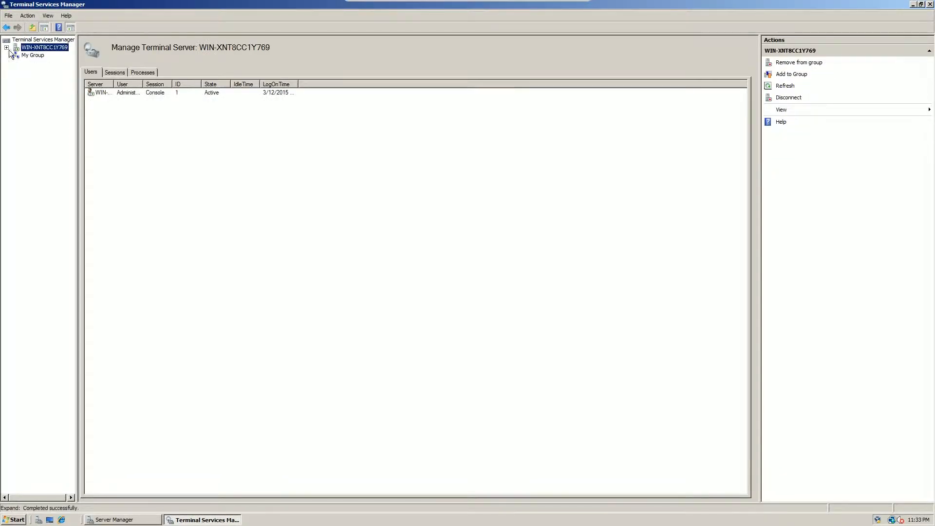
left_click(7, 48)
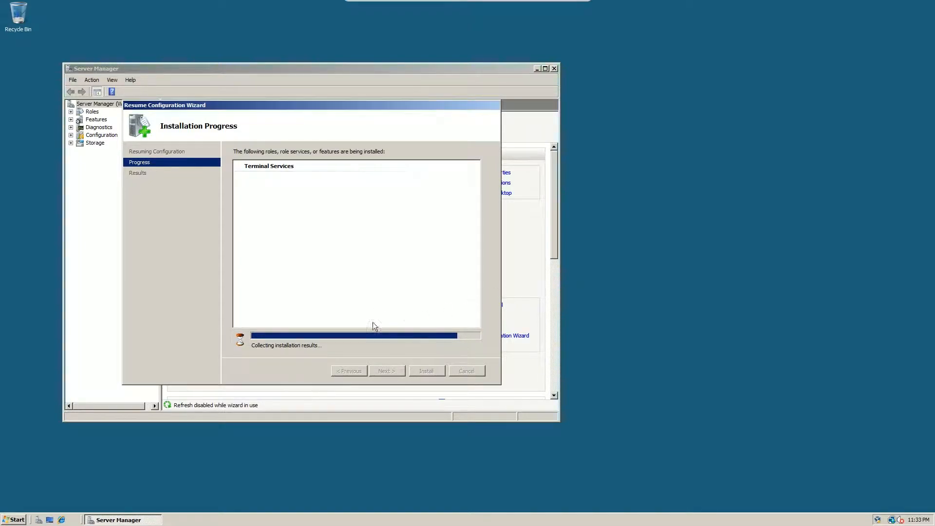
Close the resumed configuration wizard's installation results and expand the Roles node in Server Manager.
left_click(15, 519)
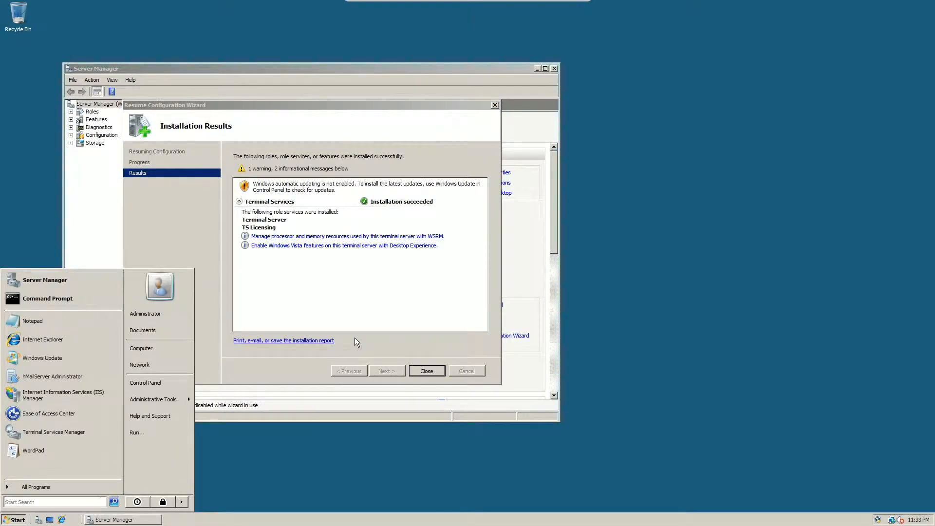
left_click(381, 307)
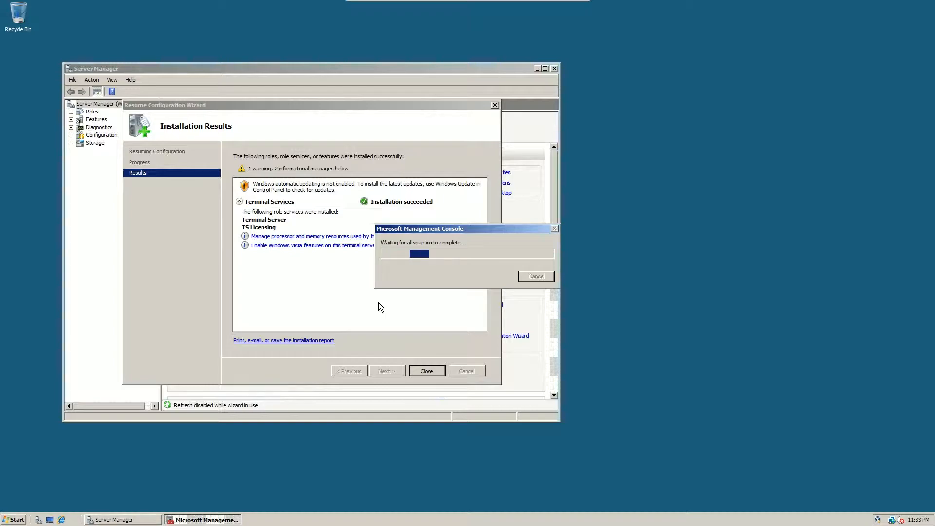
left_click(417, 371)
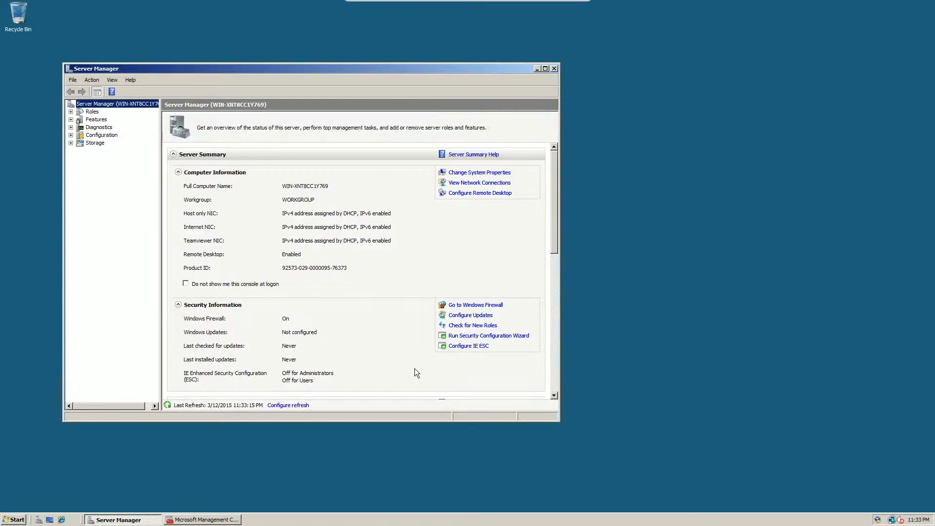
left_click(71, 112)
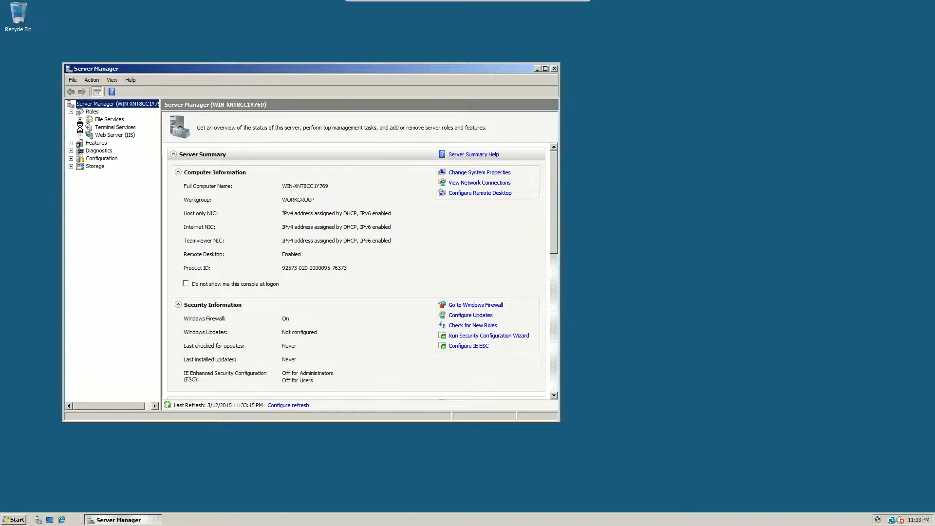
Open TS RemoteApp Manager under the Terminal Services role and maximize the Server Manager window.
left_click(80, 127)
left_click(124, 135)
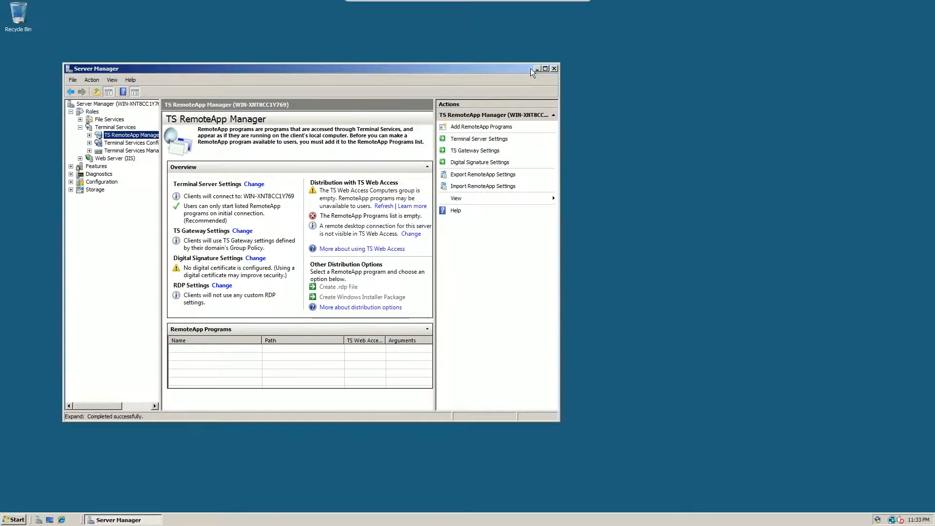
left_click(545, 68)
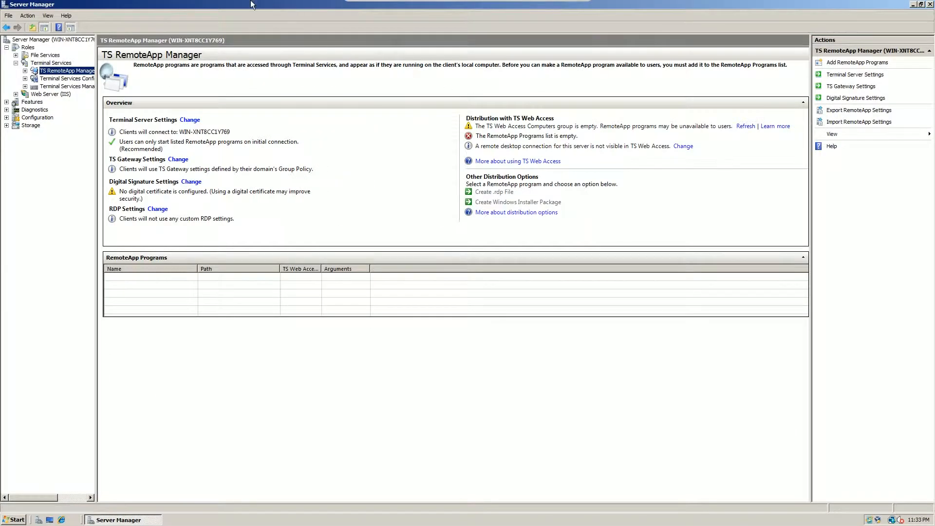
left_click(204, 141)
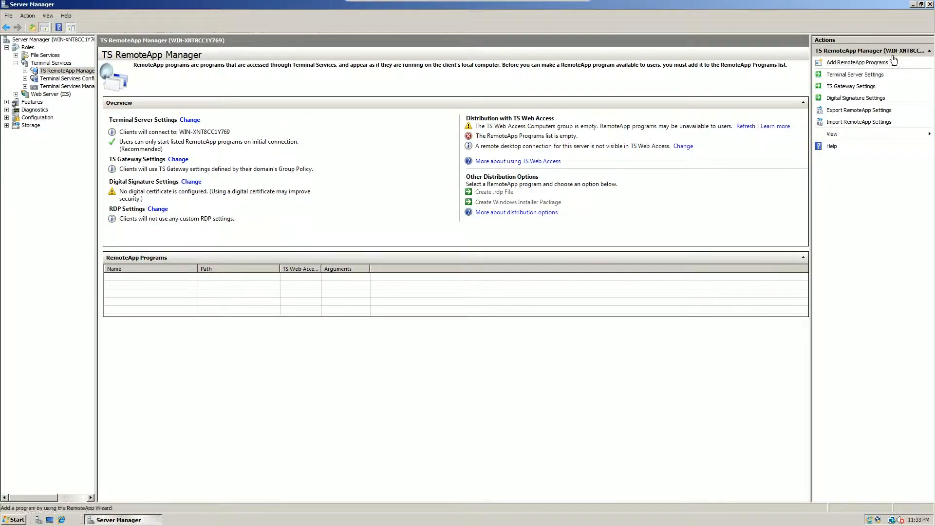
Add hMailServer Administrator to the RemoteApp Programs list with the RemoteApp Wizard.
left_click(860, 64)
left_click(285, 270)
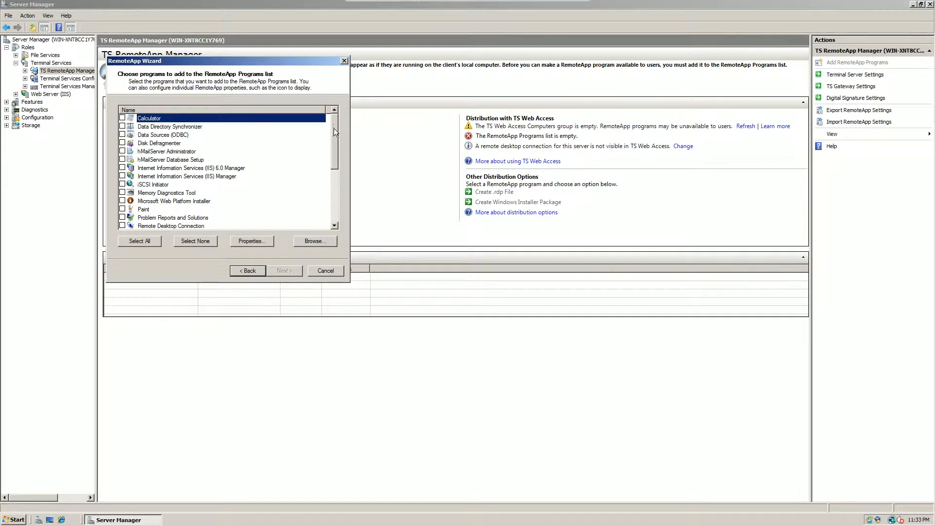
left_click_drag(334, 125, 327, 206)
left_click(140, 151)
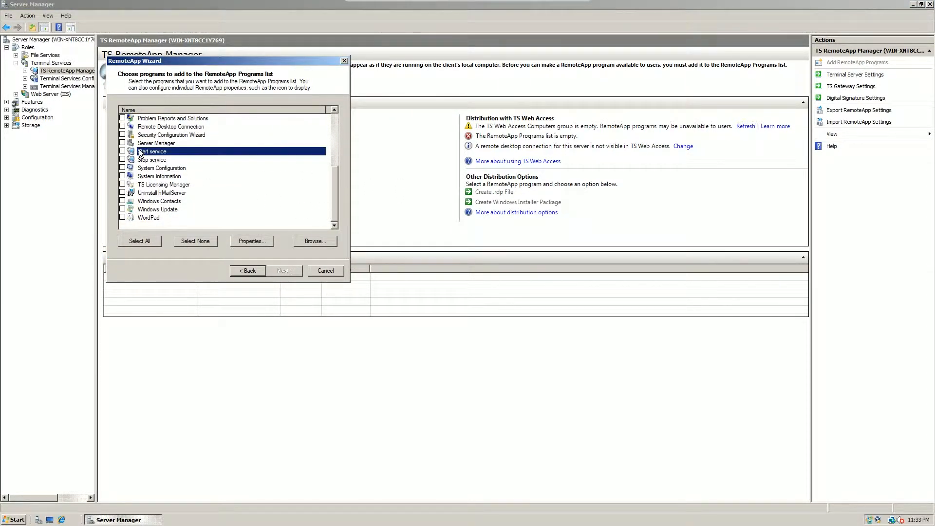
left_click(145, 160)
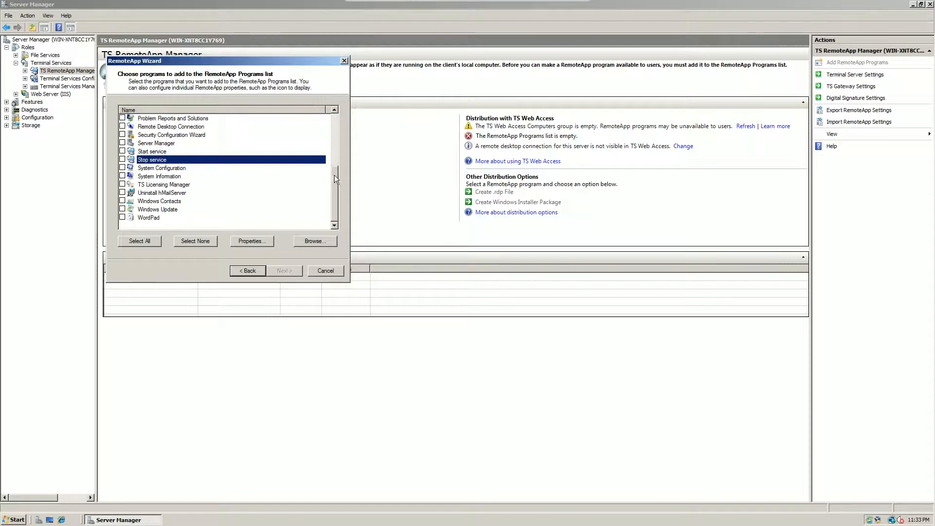
left_click_drag(335, 183, 343, 116)
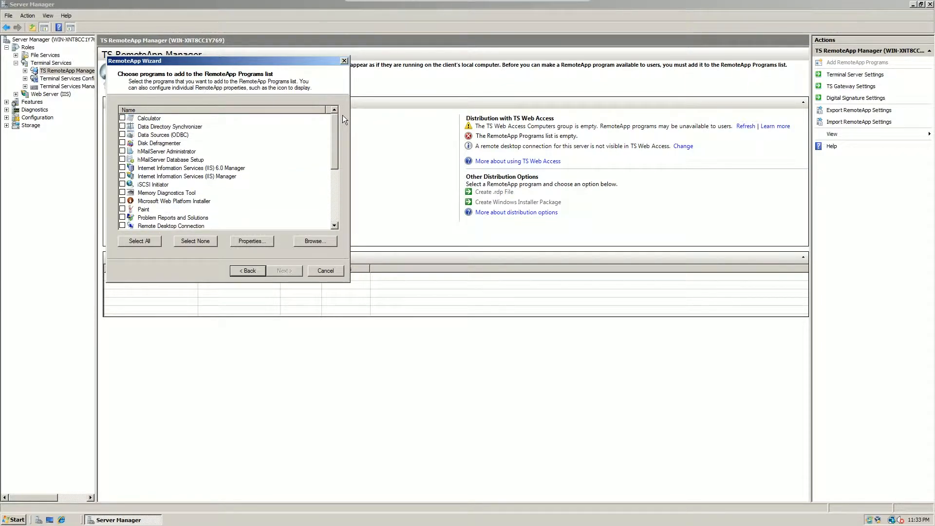
left_click(122, 151)
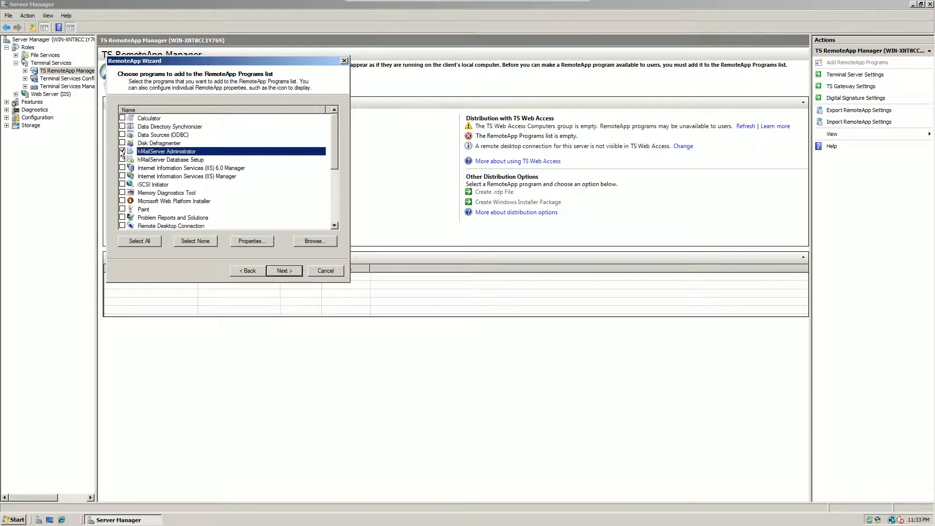
left_click(279, 272)
left_click(280, 271)
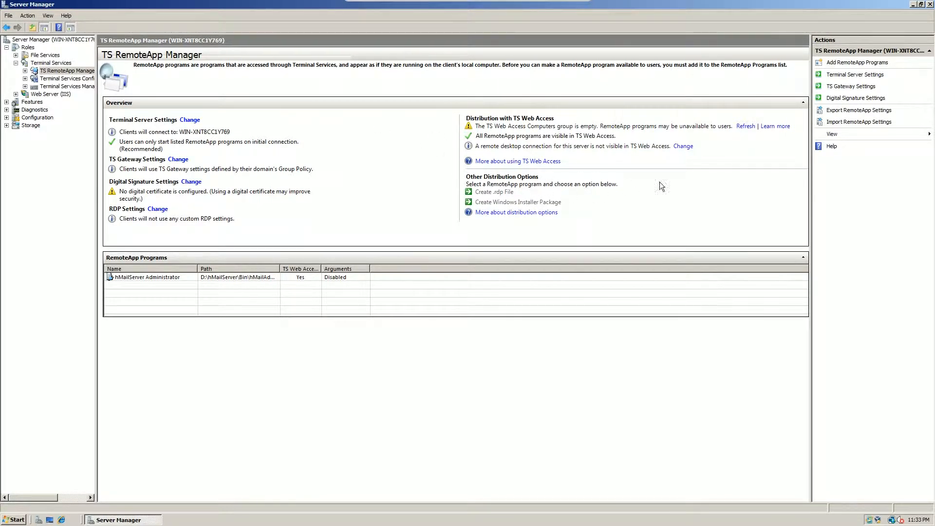
Create an .rdp file for the hMailServer Administrator RemoteApp, saving the package to the shared F:\ drive with the default server settings.
left_click(125, 278)
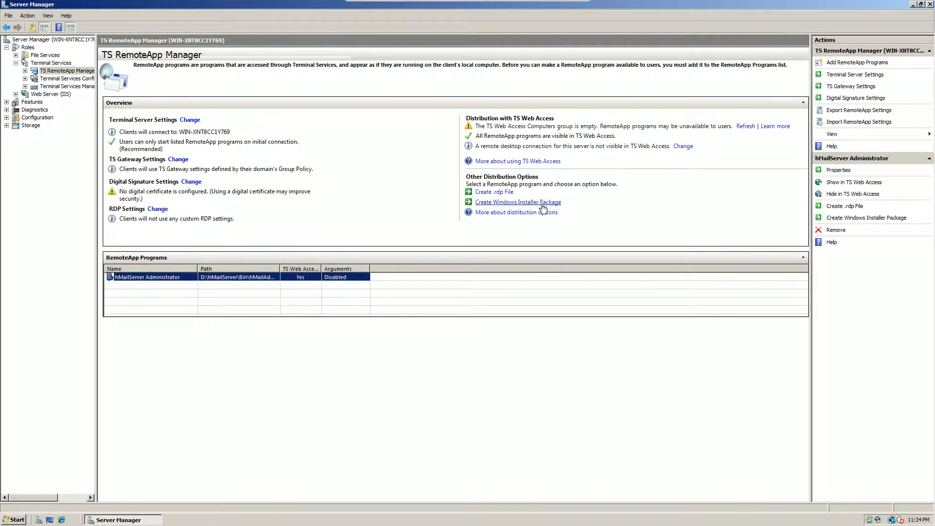
left_click(494, 192)
left_click(291, 333)
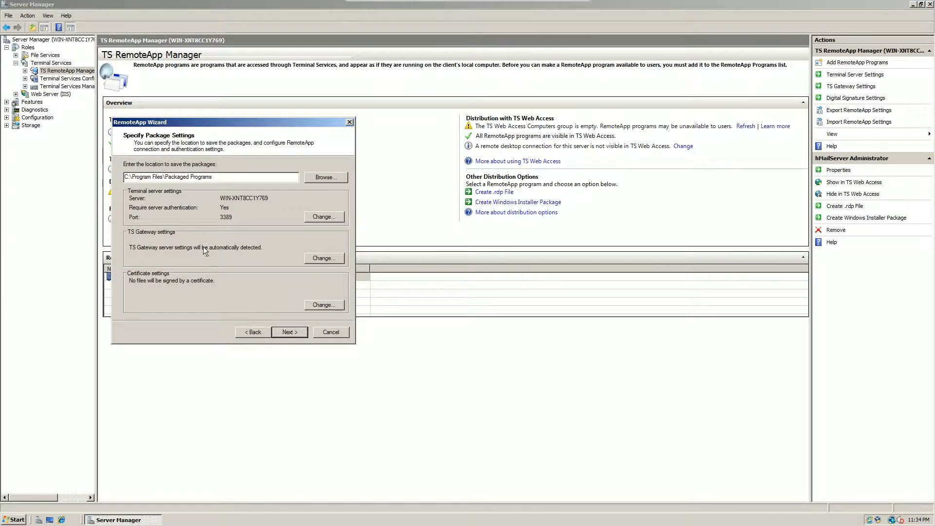
left_click(307, 178)
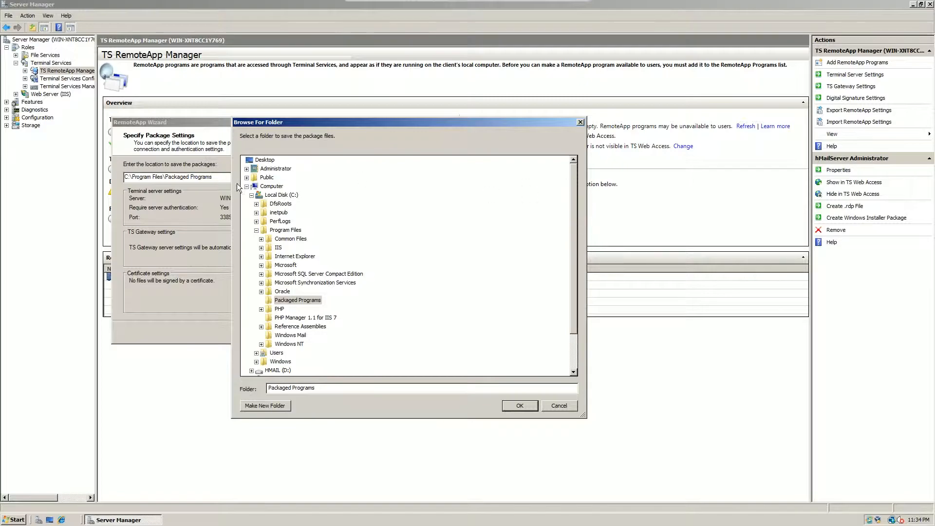
left_click(247, 186)
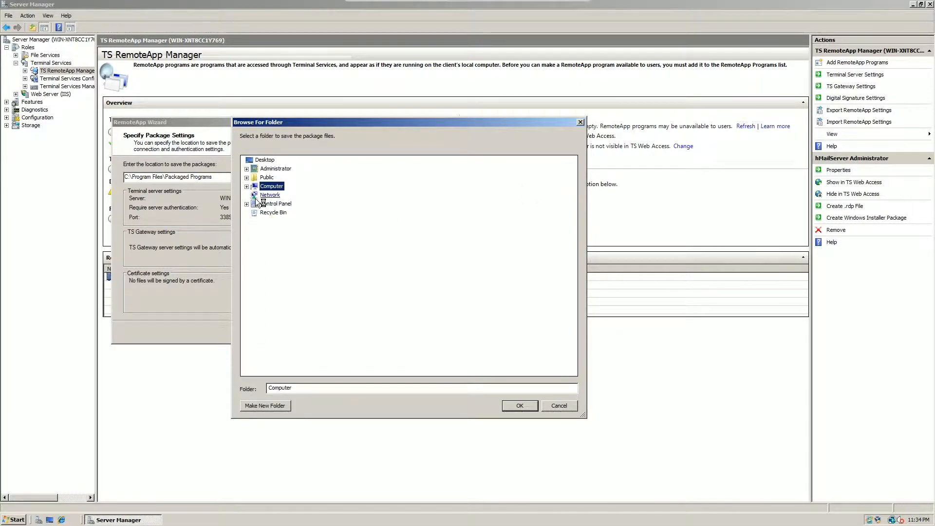
left_click(247, 186)
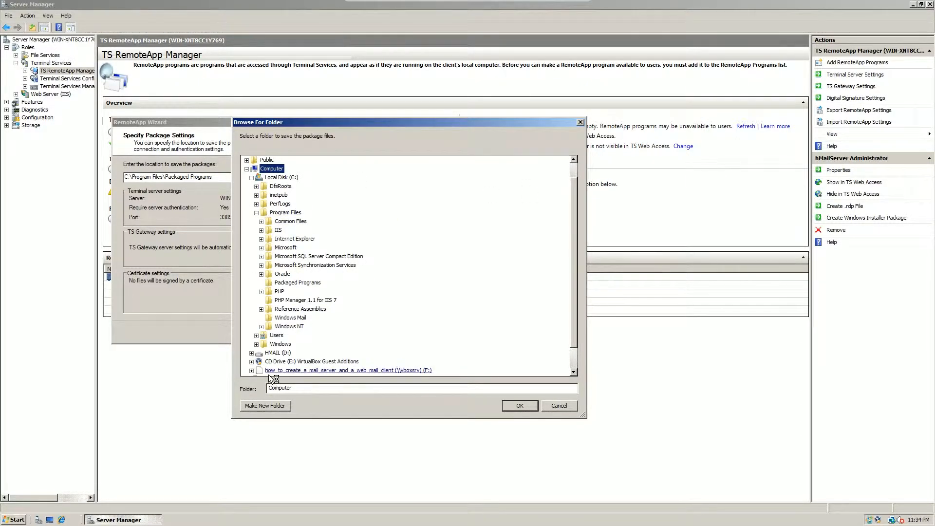
left_click(289, 371)
left_click(516, 410)
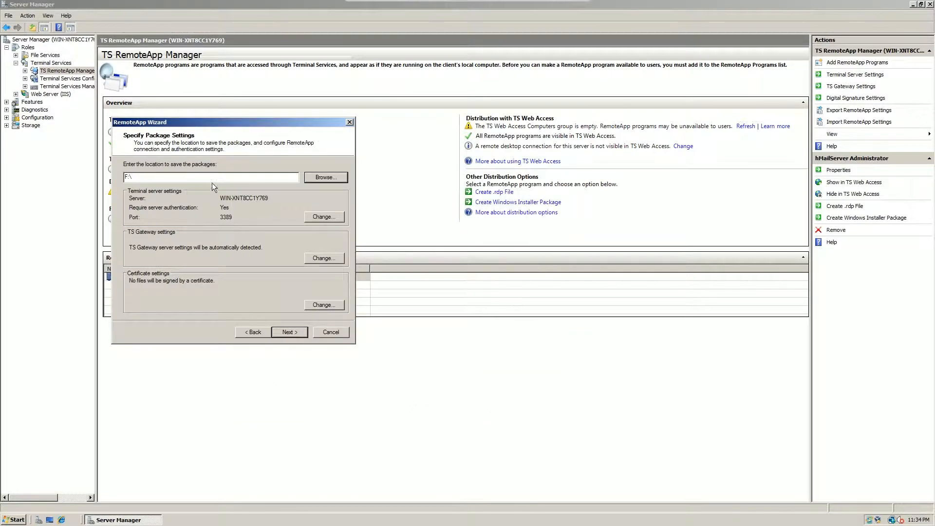
left_click(288, 332)
left_click(290, 332)
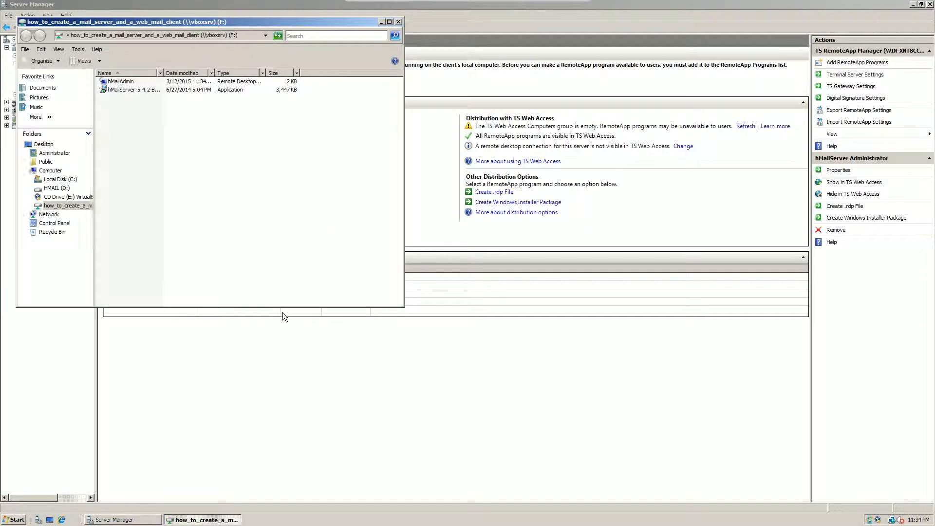
Select the generated hMailAdmin file, switch to the host computer's File Explorer, and launch hMailAdmin.rdp from the shared folder.
left_click(123, 83)
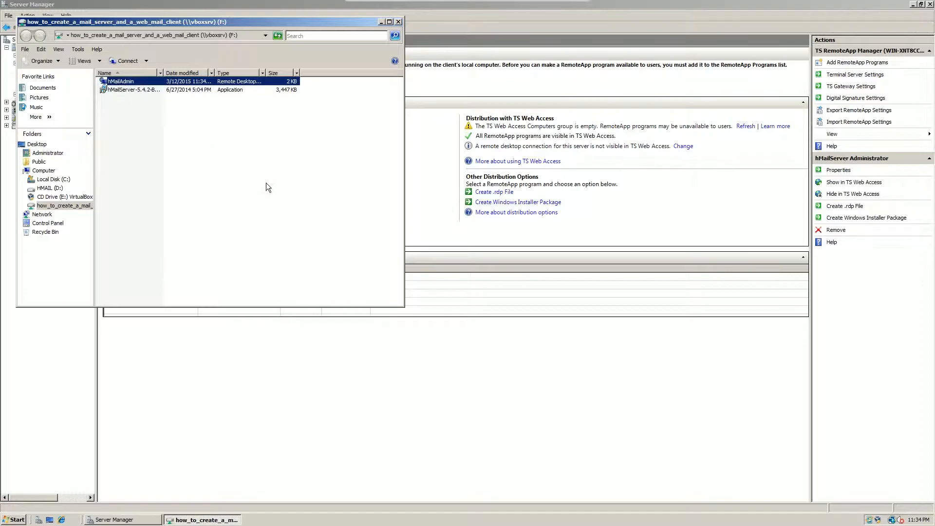
mouse_move(515, 4)
left_click(560, 4)
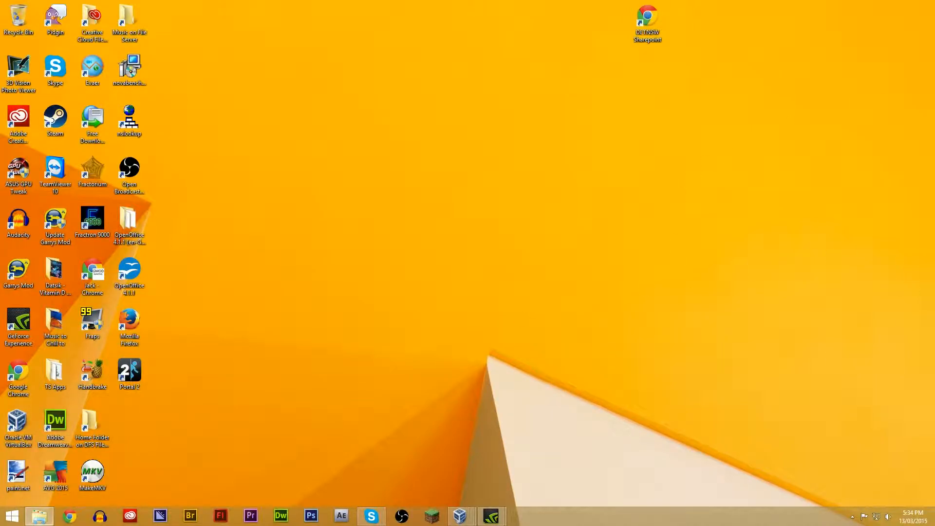
left_click(39, 516)
left_click(187, 109)
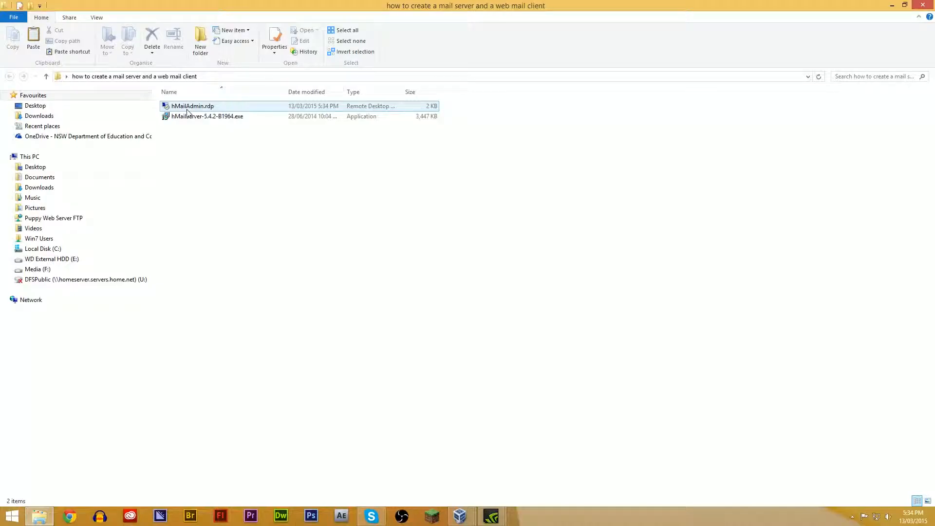
double_click(187, 109)
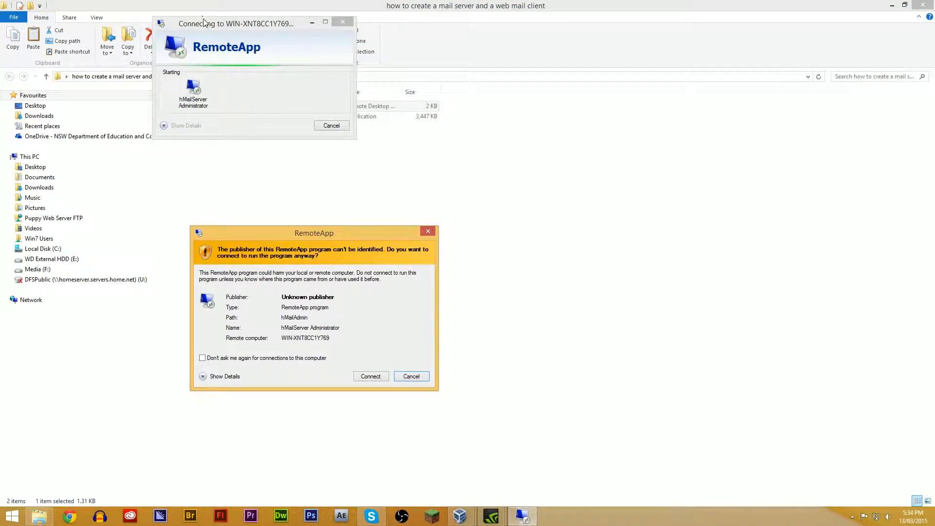
Close the publisher warning, relaunch hMailAdmin.rdp, and connect with the option not to ask again for this computer enabled.
left_click(429, 232)
double_click(255, 104)
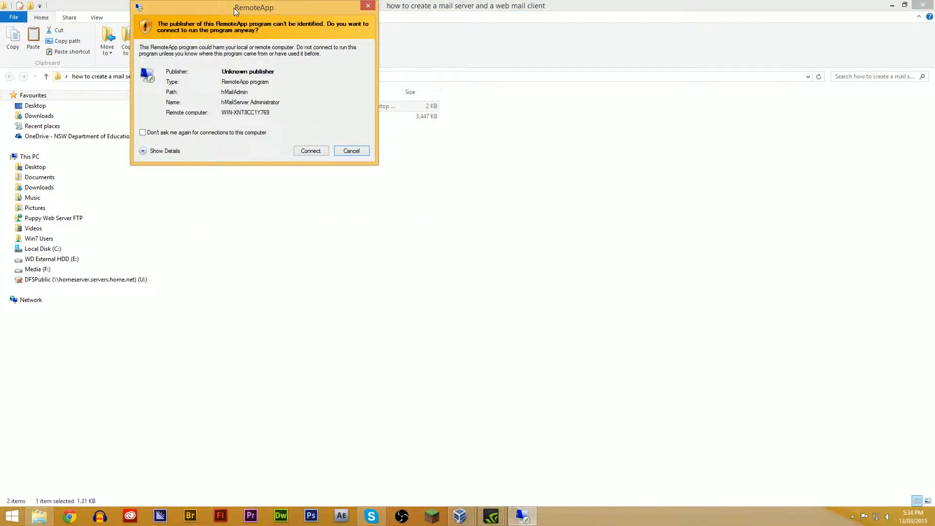
left_click_drag(234, 7, 467, 180)
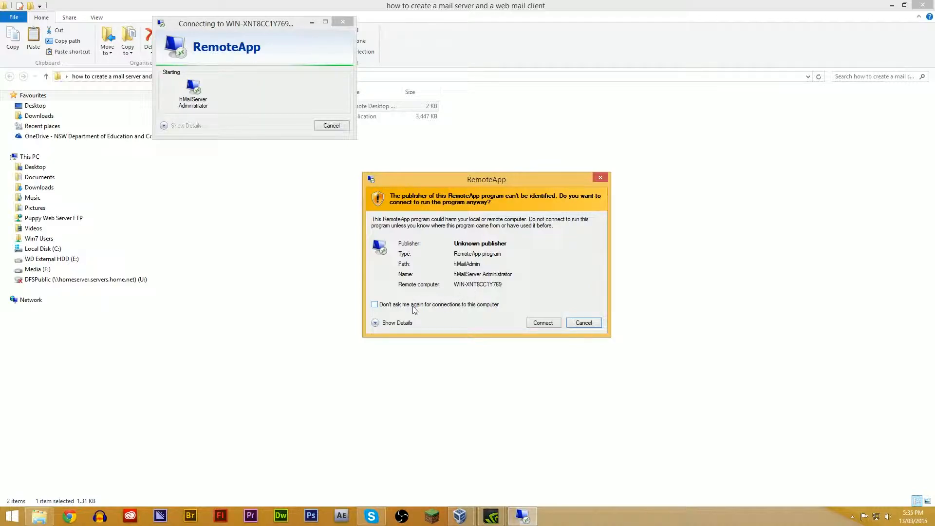
left_click(375, 304)
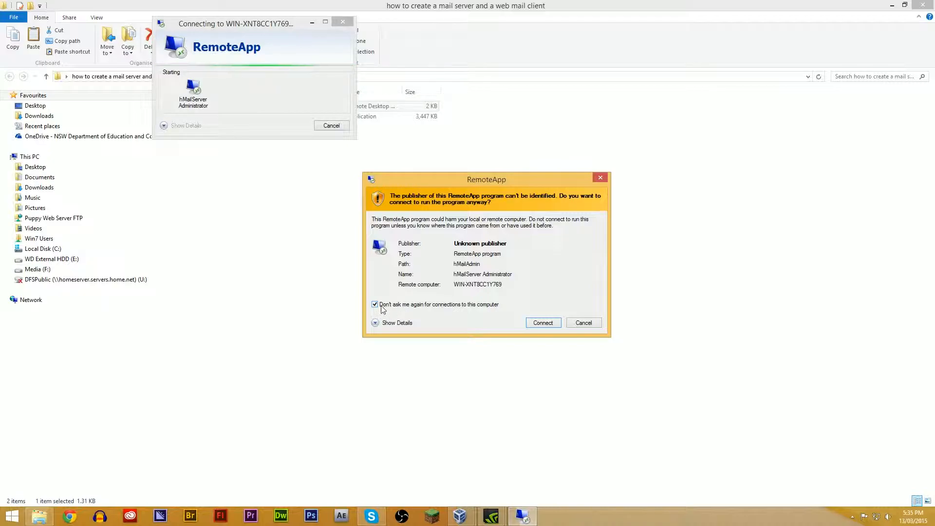
left_click(530, 325)
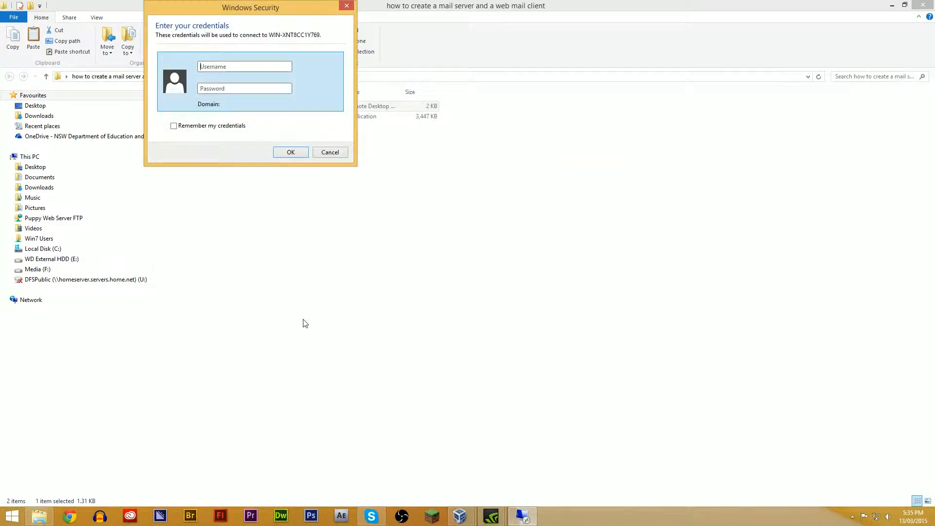
Sign in to the RemoteApp connection with the user's account name and password.
left_click_drag(199, 1, 490, 180)
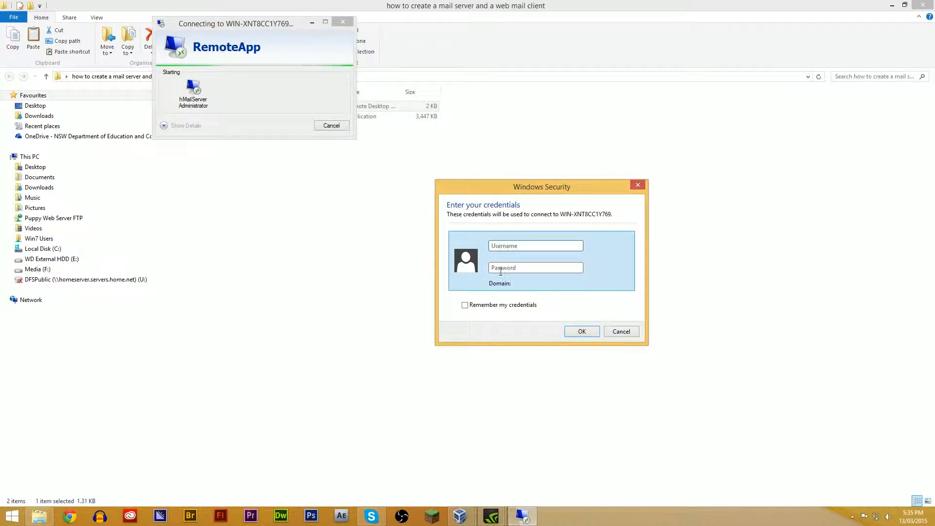
type("MrH")
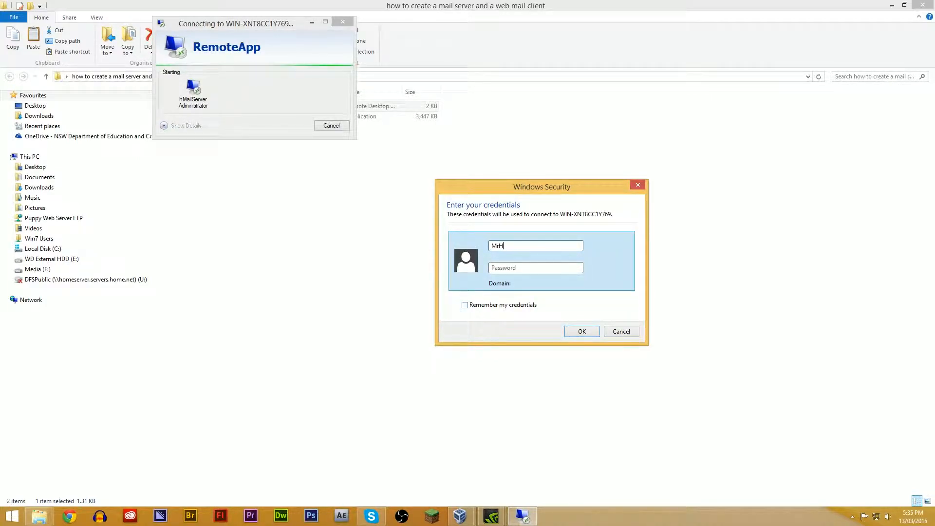
type("ighschoolgamers")
key("Tab")
type("********")
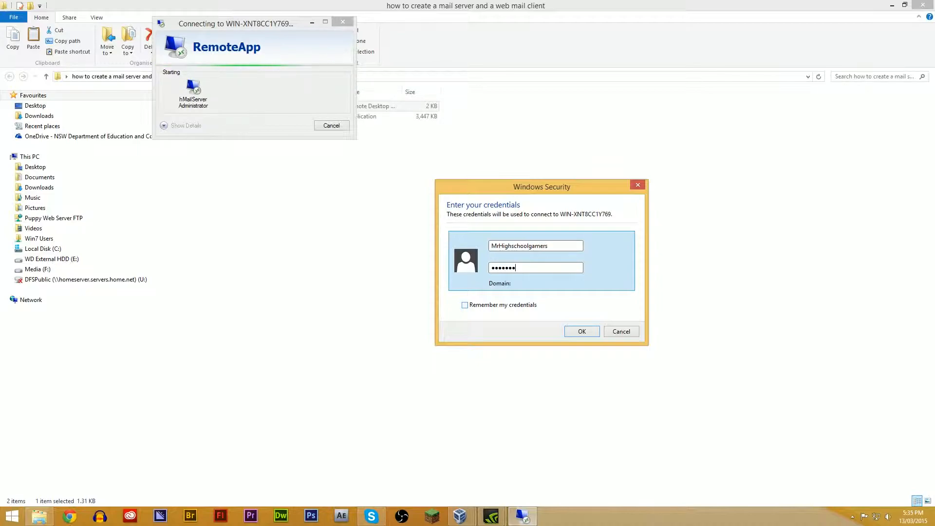
key("Return")
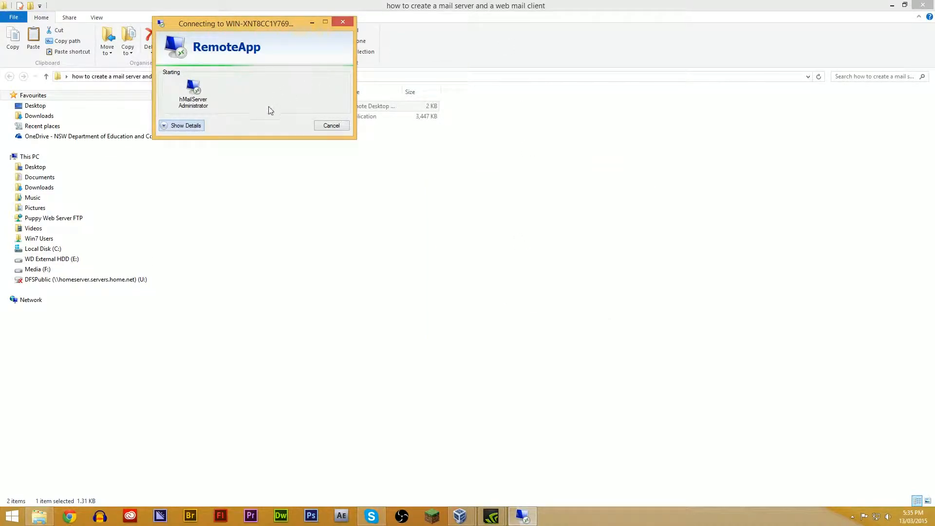
Examine the RemoteApp connection details while hMailServer Administrator starts, repositioning the connection window on the desktop.
left_click(191, 125)
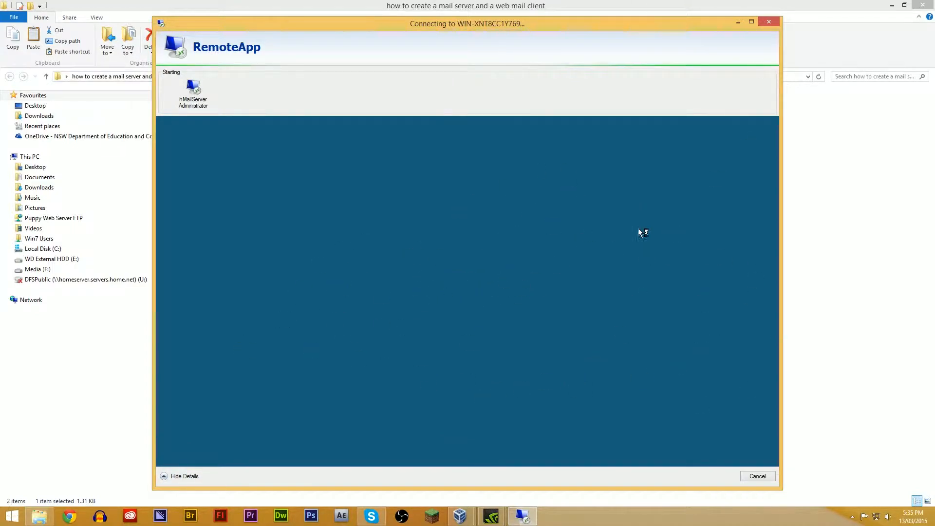
left_click(183, 480)
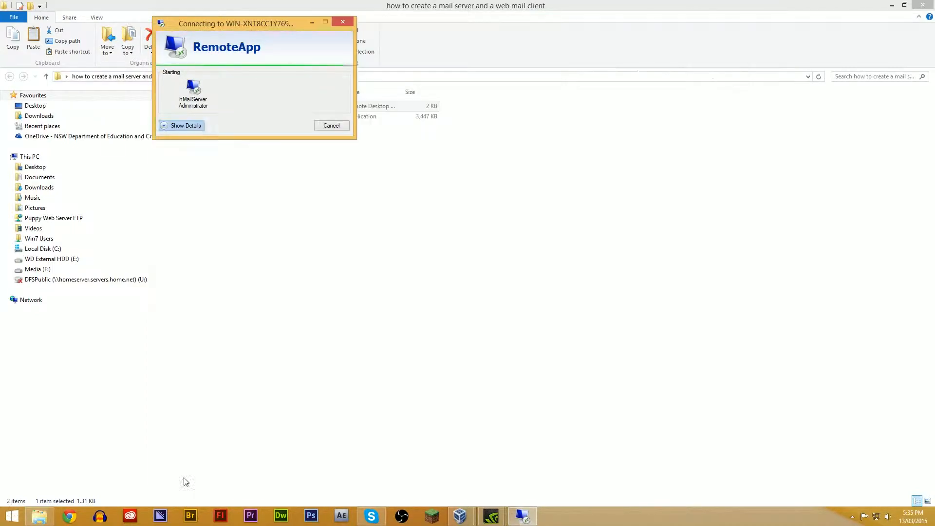
left_click_drag(280, 24, 471, 141)
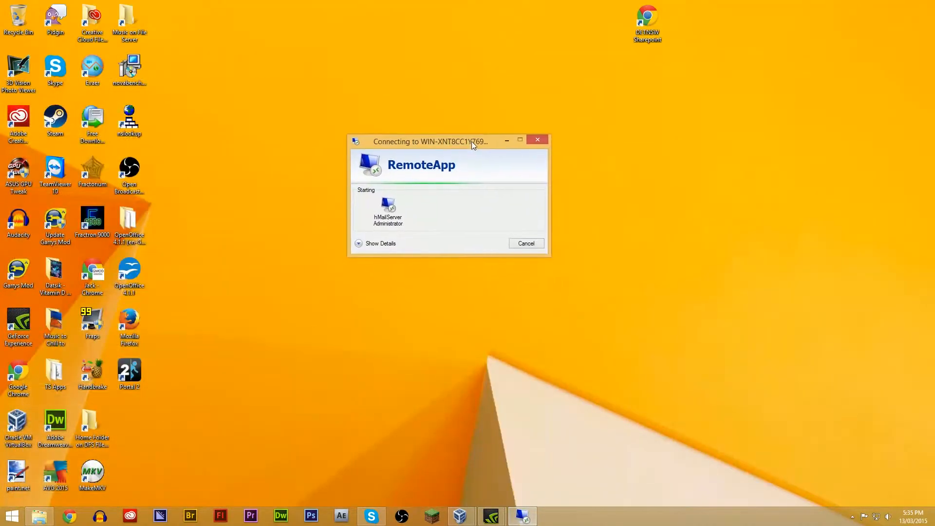
left_click(378, 245)
left_click_drag(464, 142, 239, 33)
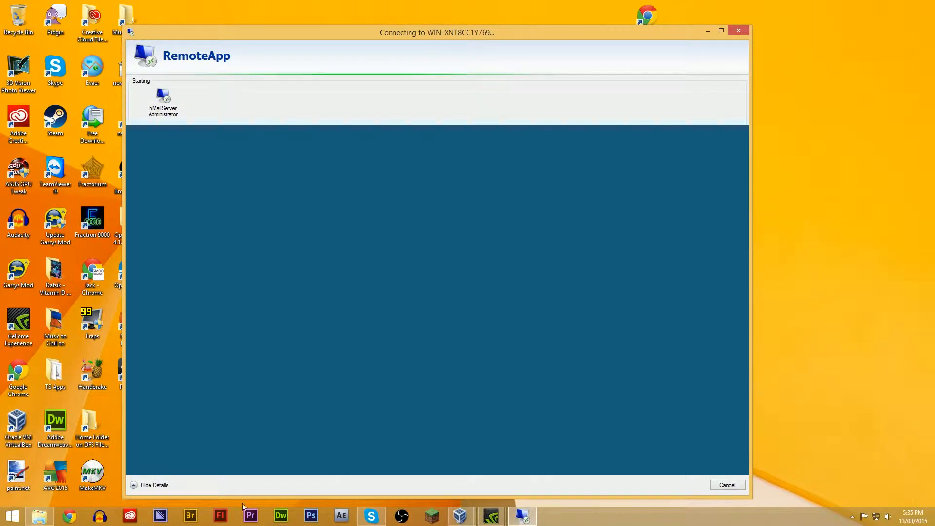
left_click(562, 512)
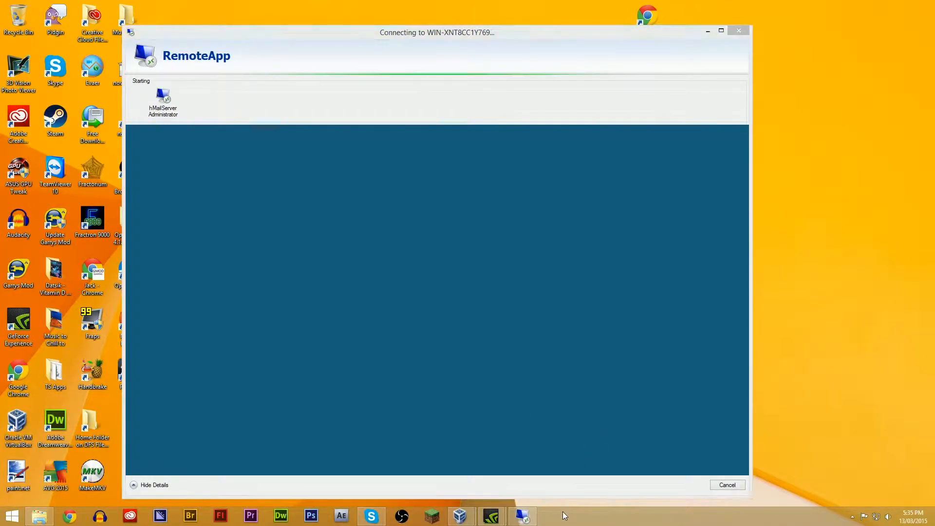
left_click(435, 31)
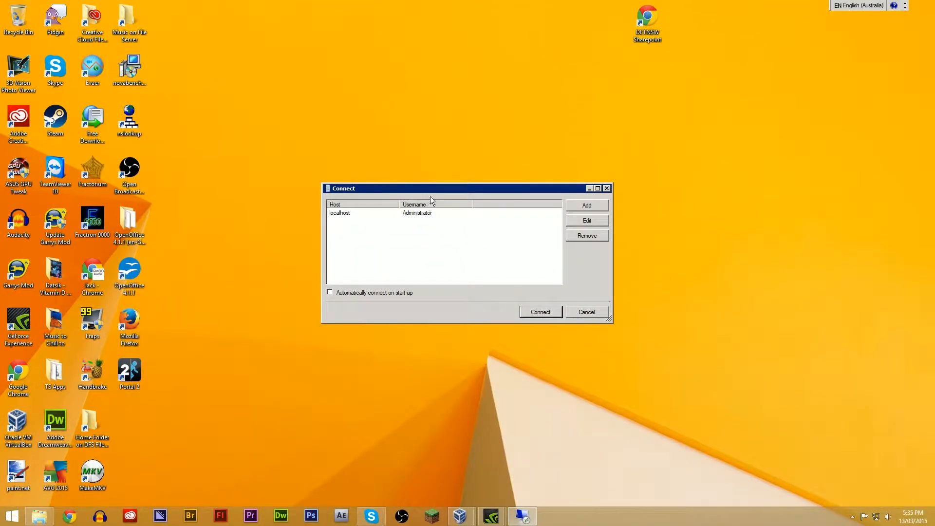
left_click_drag(430, 193, 397, 160)
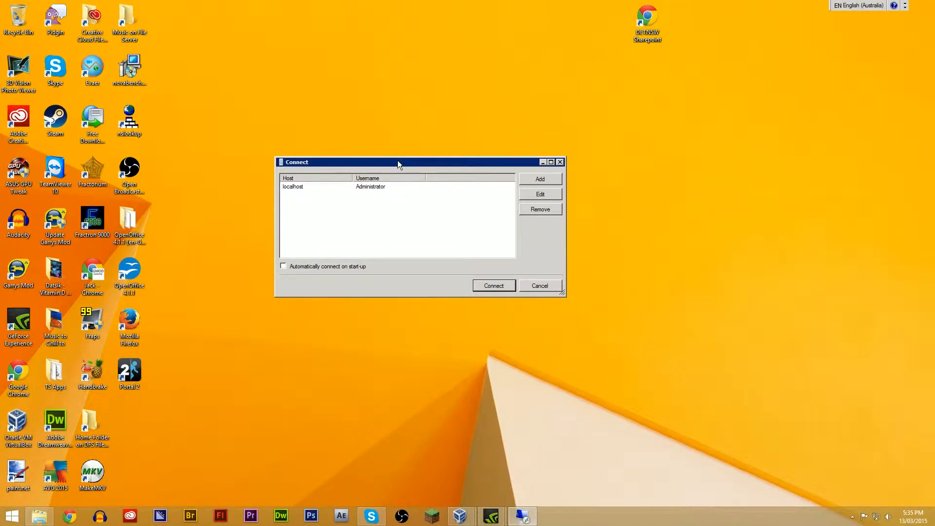
Connect hMailServer Administrator to the localhost entry and submit the administrator password.
left_click(365, 190)
left_click(493, 285)
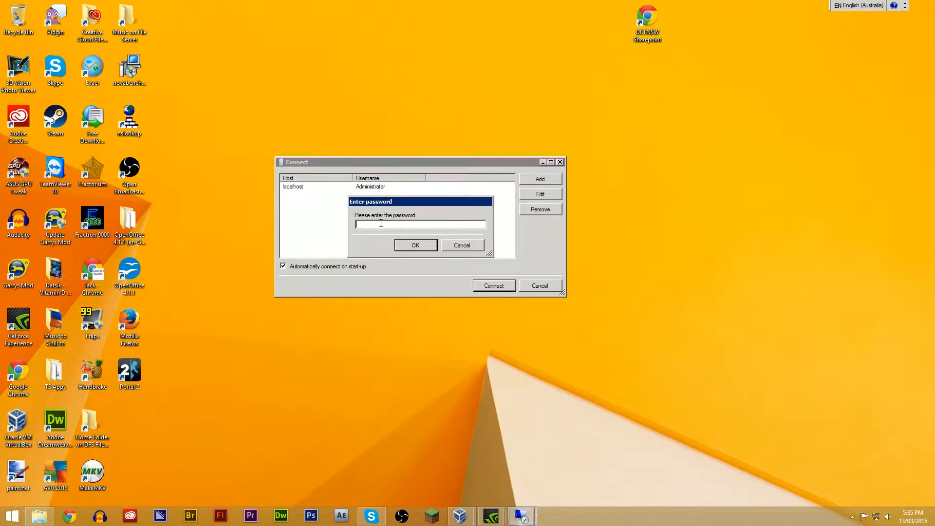
key("Return")
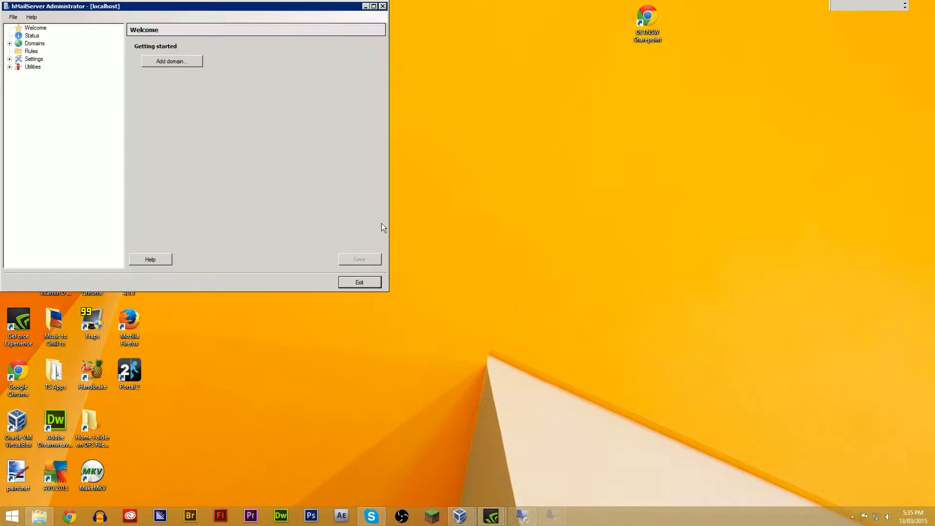
Move the remote hMailServer Administrator window toward the middle of the desktop and view its Status page.
left_click_drag(179, 6, 420, 164)
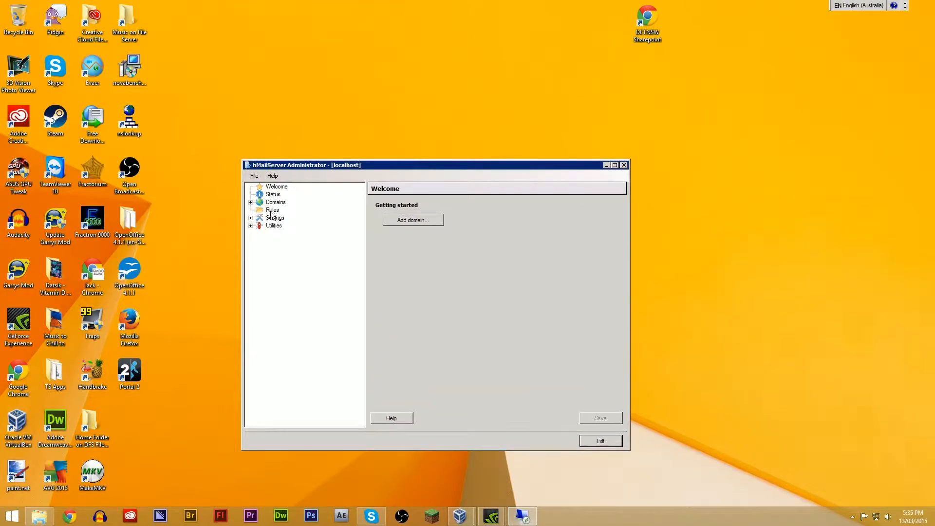
left_click(272, 195)
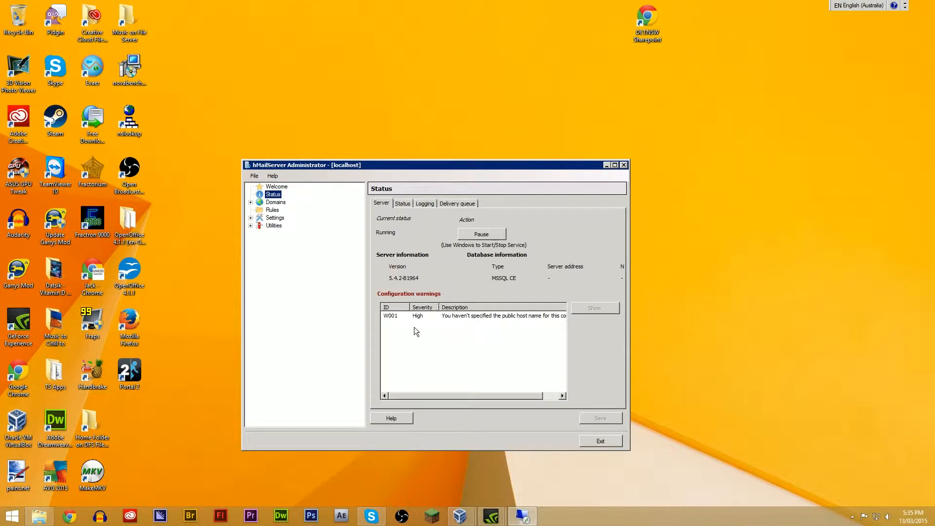
left_click_drag(263, 169, 323, 151)
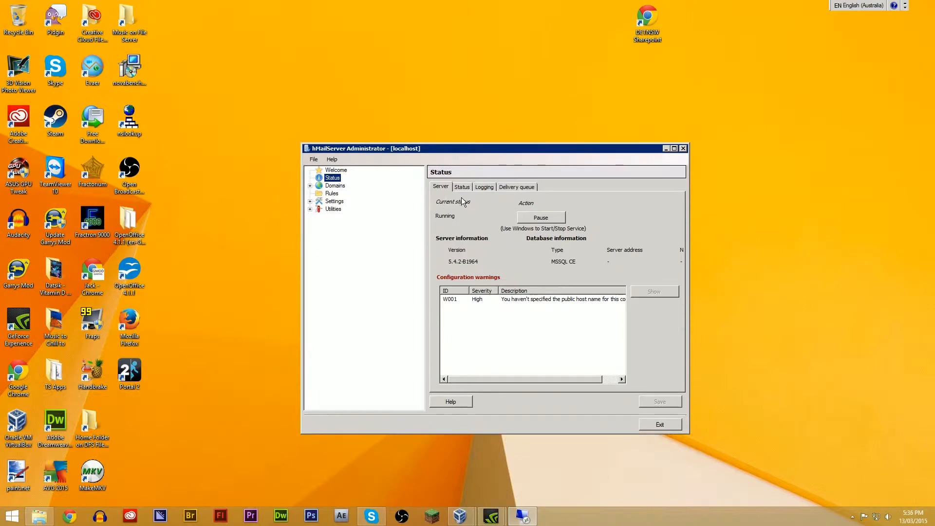